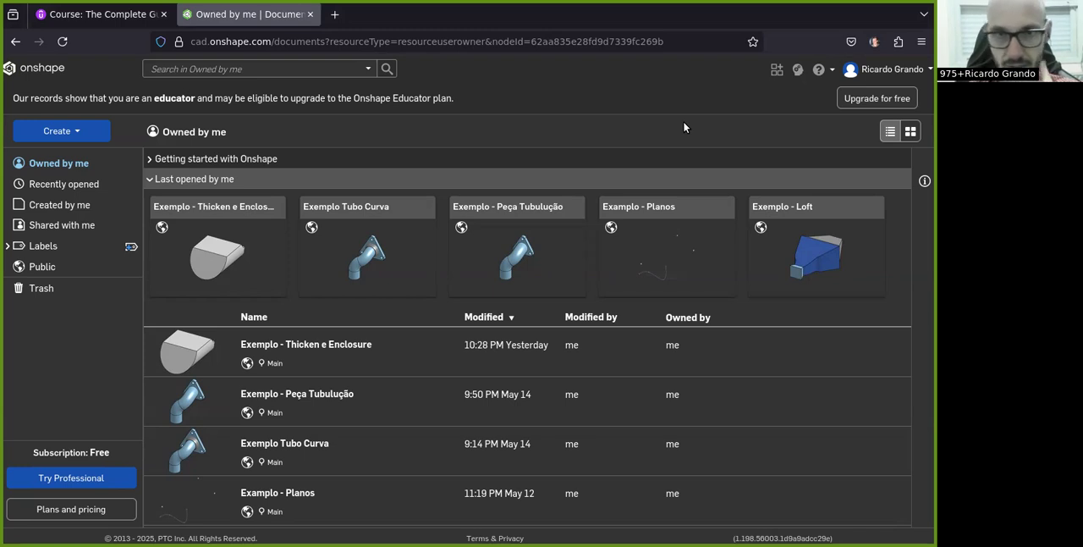
# Create a new public document named "Exemplo - Shell, Rib, Draft Mirror"
pyautogui.click(85, 139)
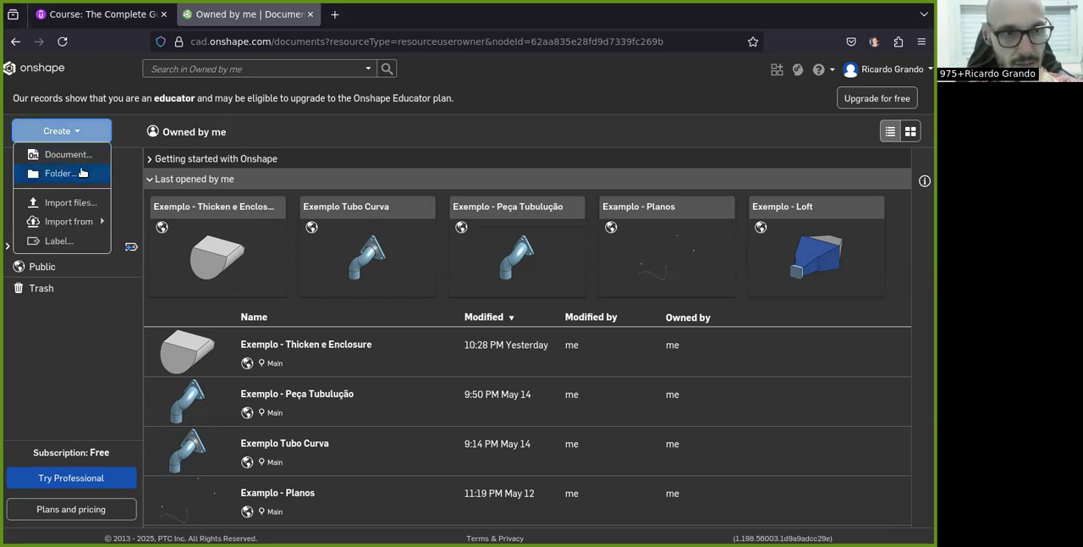
pyautogui.click(64, 159)
pyautogui.write('Ex')
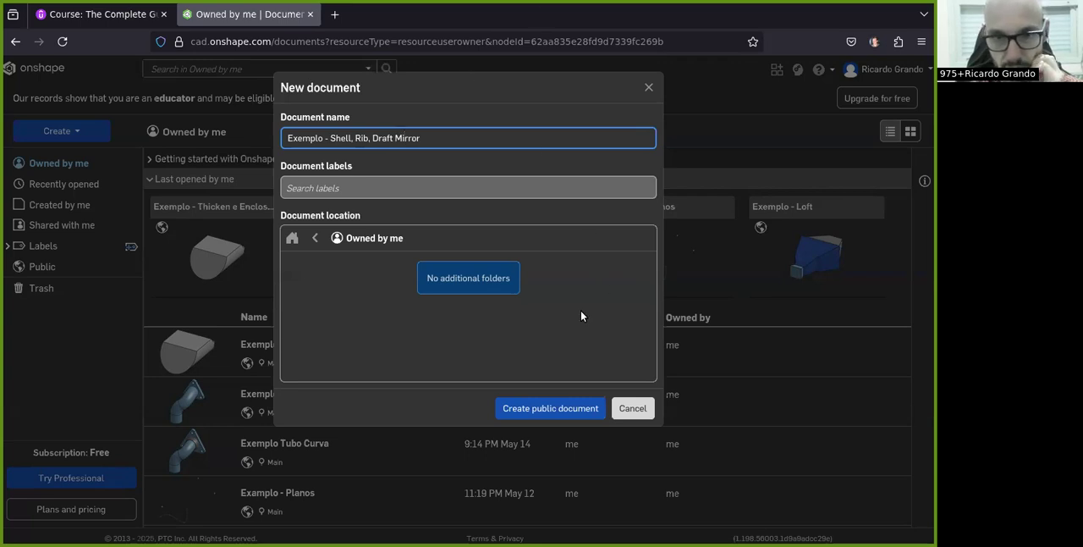
pyautogui.click(564, 408)
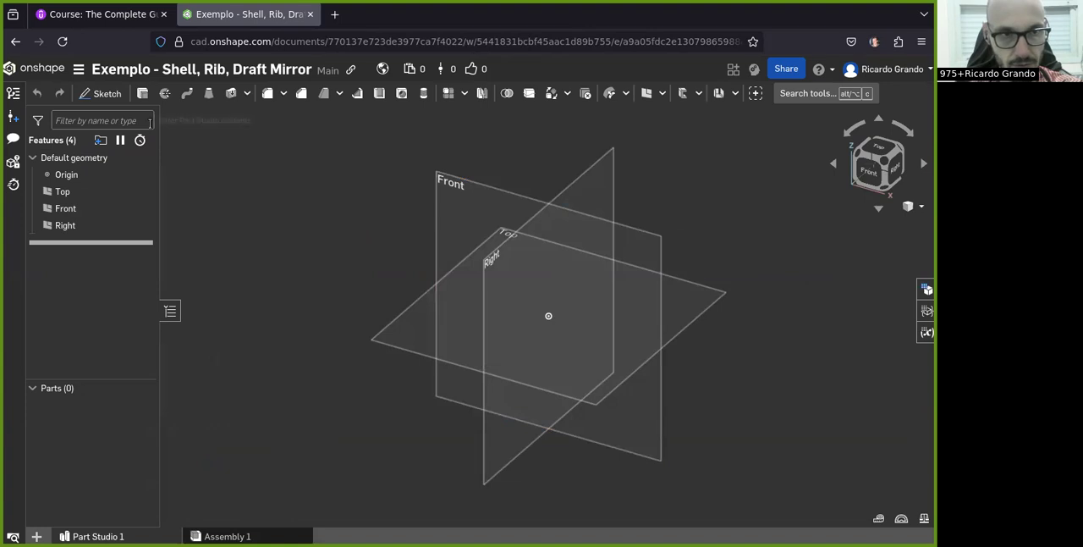
# Start a sketch on the Front plane and draw a center-point rectangle about 76 by 32 mm centred on the origin
pyautogui.click(869, 171)
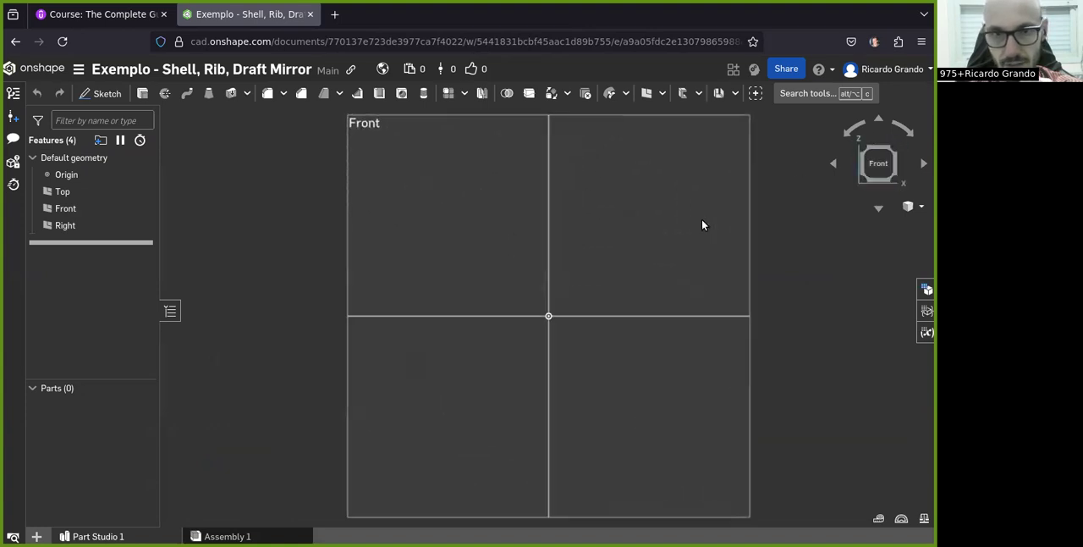
pyautogui.click(99, 93)
pyautogui.click(422, 174)
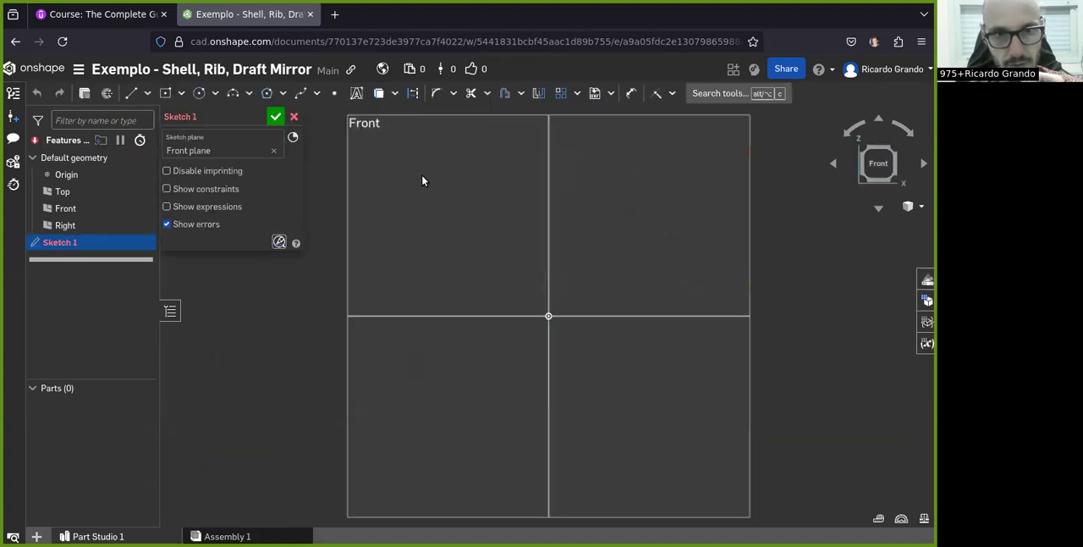
pyautogui.moveTo(472, 202); pyautogui.dragTo(457, 222, button='right')
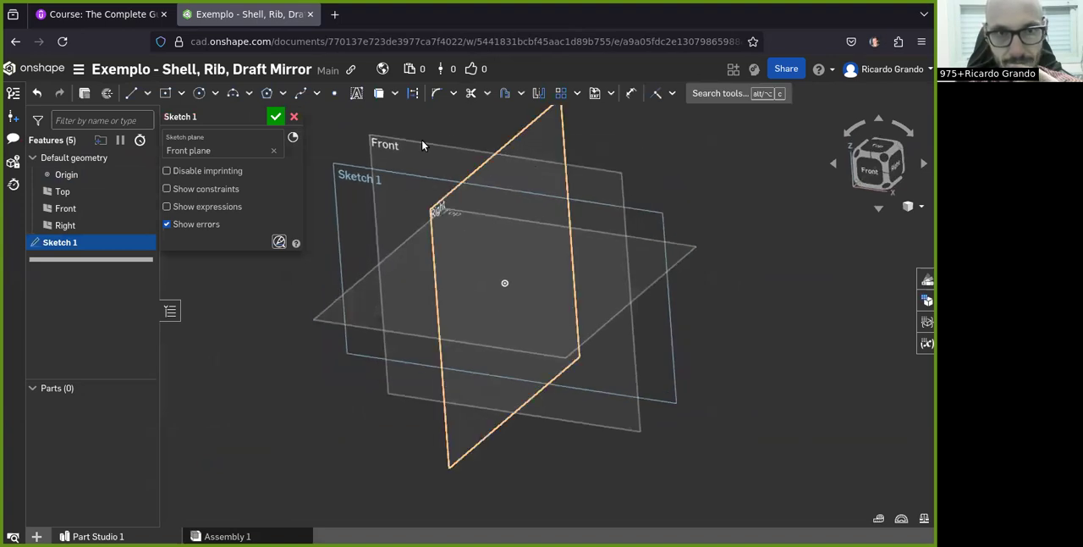
pyautogui.press('n')
pyautogui.press('r')
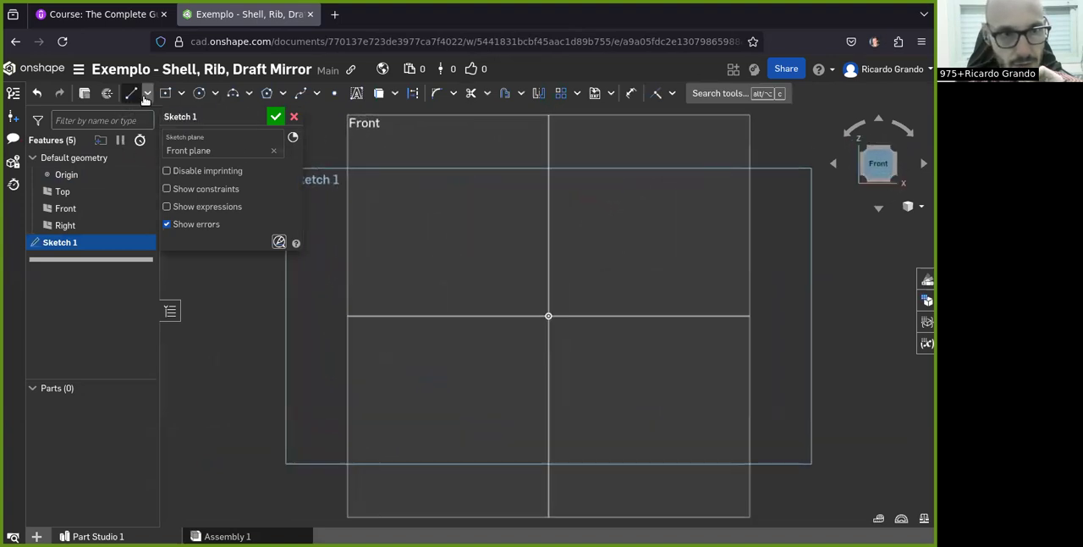
pyautogui.click(549, 316)
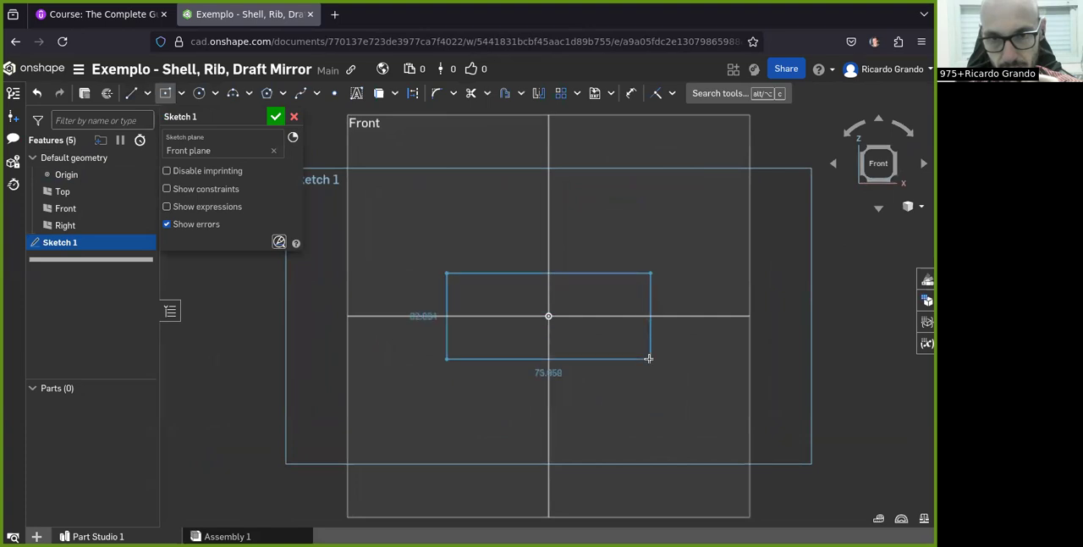
pyautogui.click(651, 359)
# Dimension the rectangle to 30 mm high and 60 mm wide, and finish the sketch
pyautogui.click(632, 101)
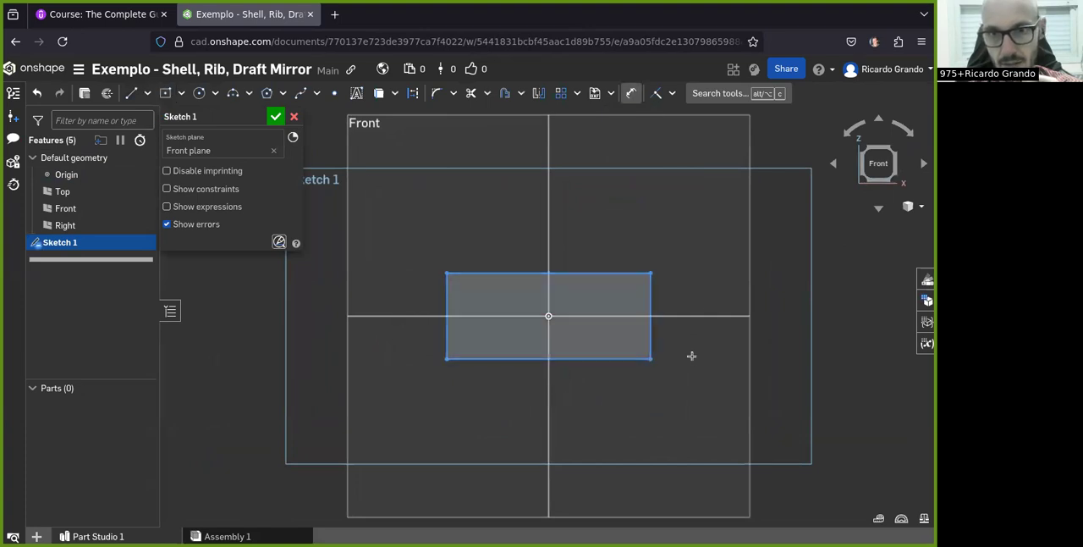
pyautogui.click(651, 326)
pyautogui.click(743, 313)
pyautogui.write('3')
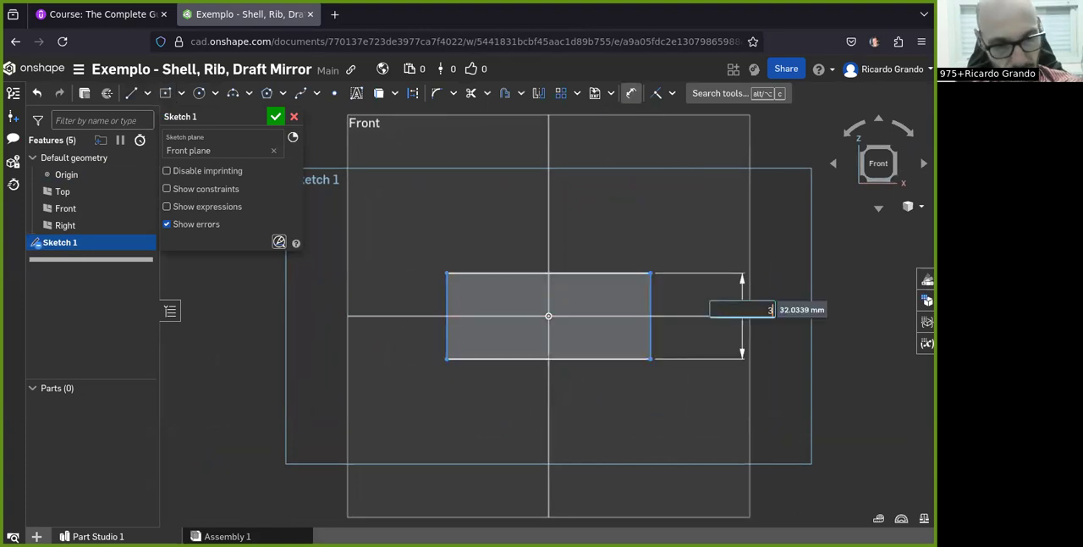
pyautogui.write('0')
pyautogui.press('Return')
pyautogui.click(529, 357)
pyautogui.click(532, 431)
pyautogui.write('6')
pyautogui.press('Return')
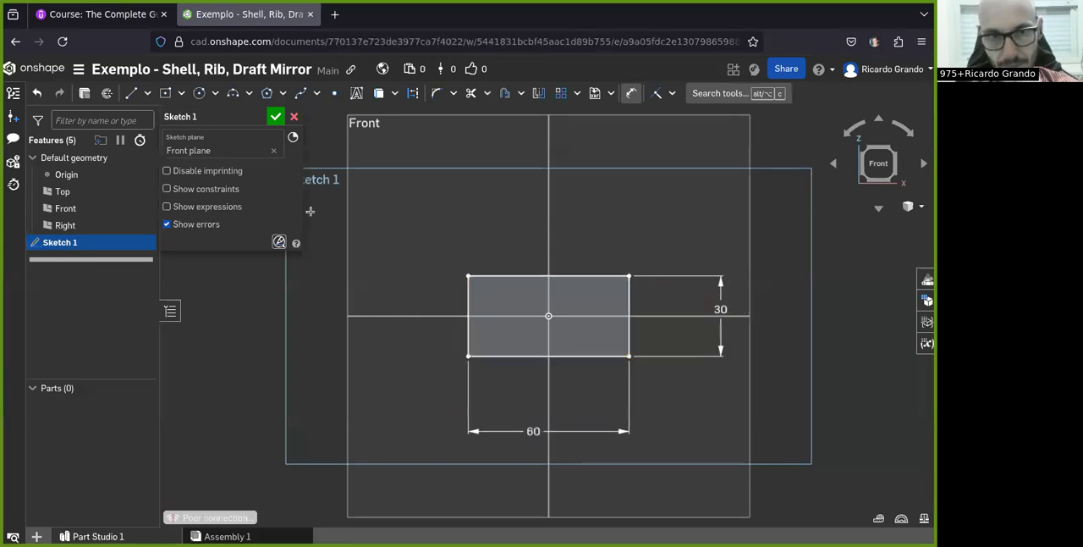
pyautogui.click(260, 114)
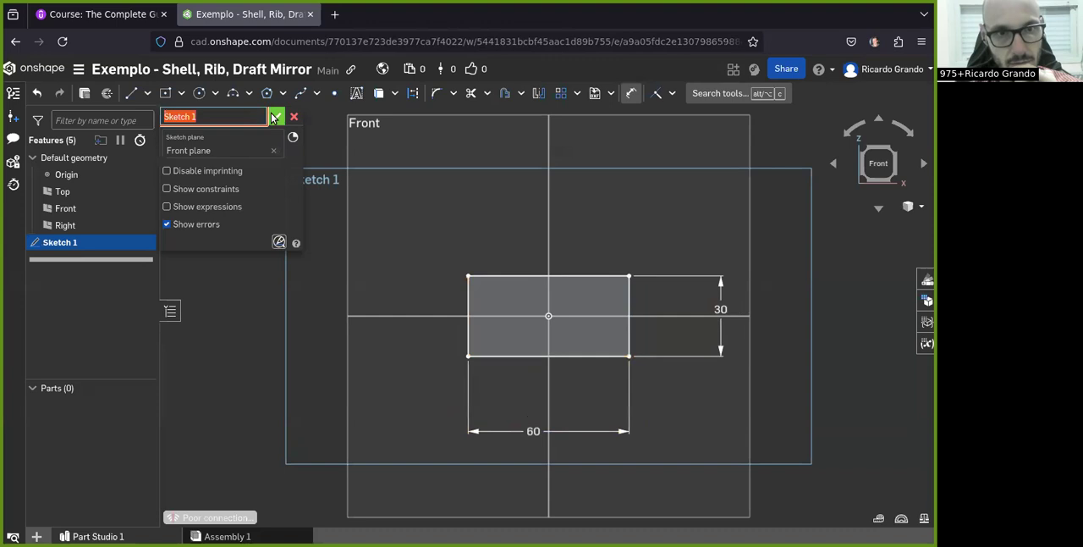
pyautogui.click(274, 116)
# Extrude the rectangle sketch as a new solid with a symmetric depth of 100 mm
pyautogui.hotkey('shift', '7')
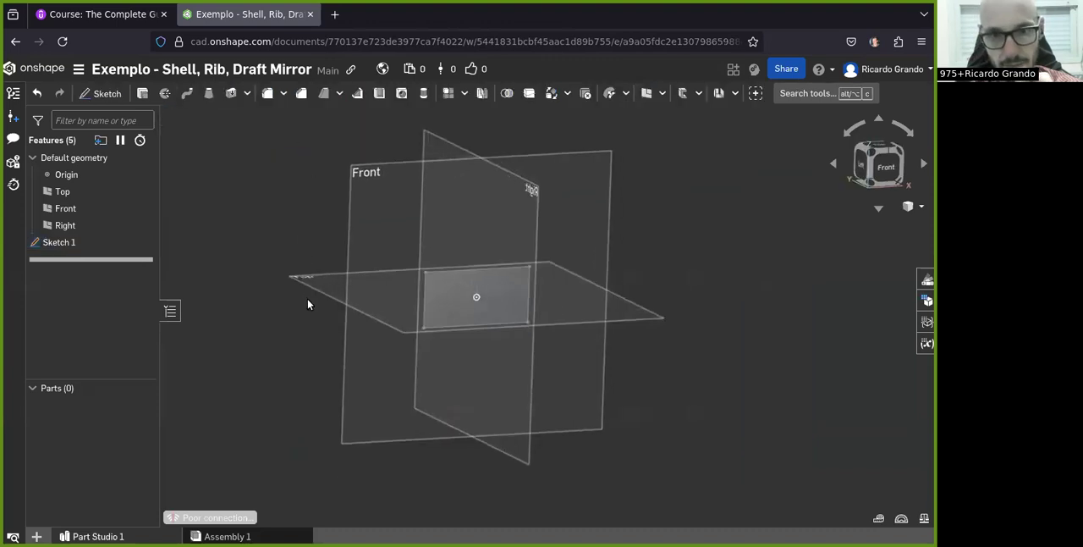
pyautogui.click(59, 242)
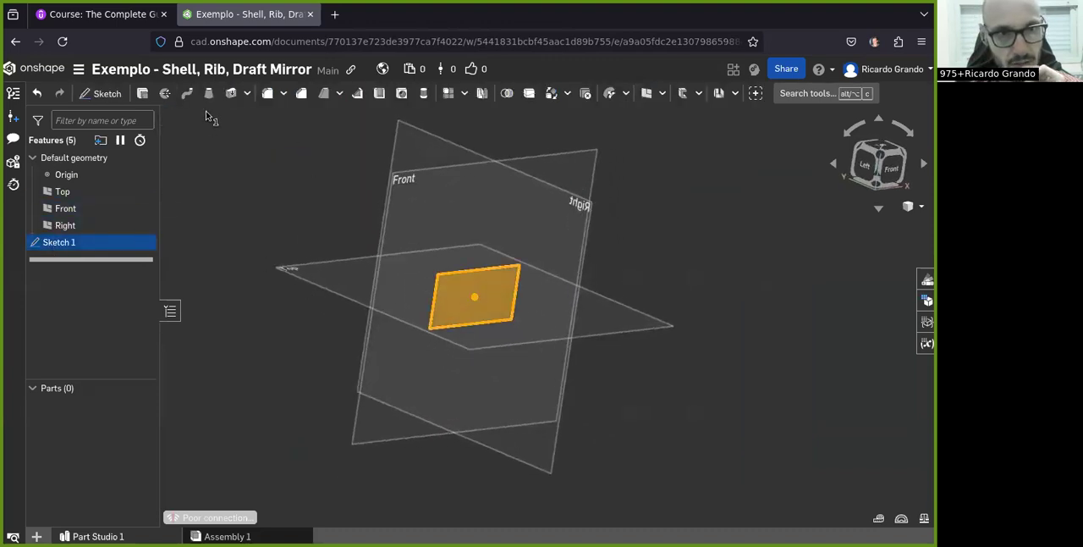
pyautogui.click(142, 93)
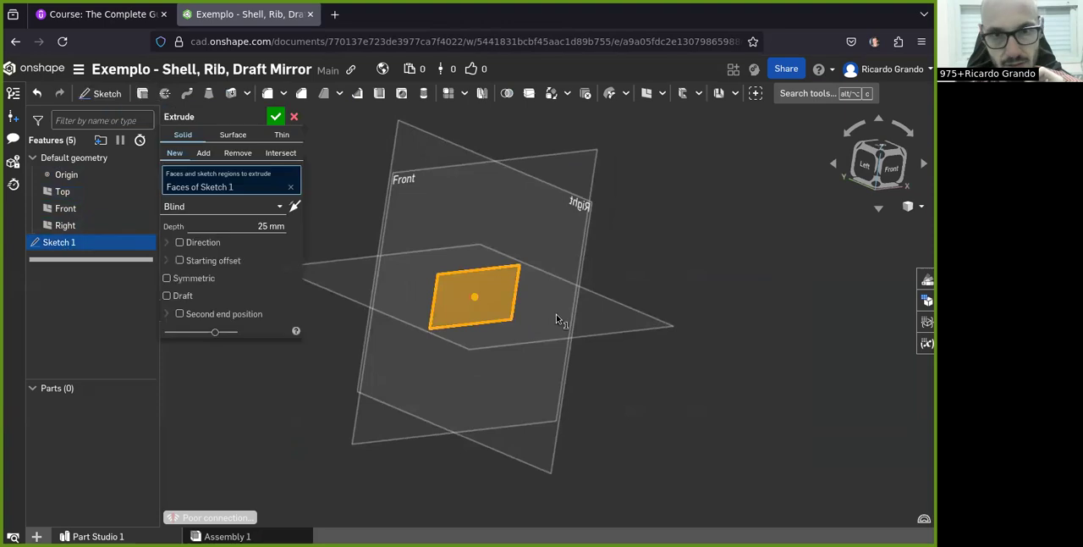
pyautogui.click(260, 225)
pyautogui.write('100')
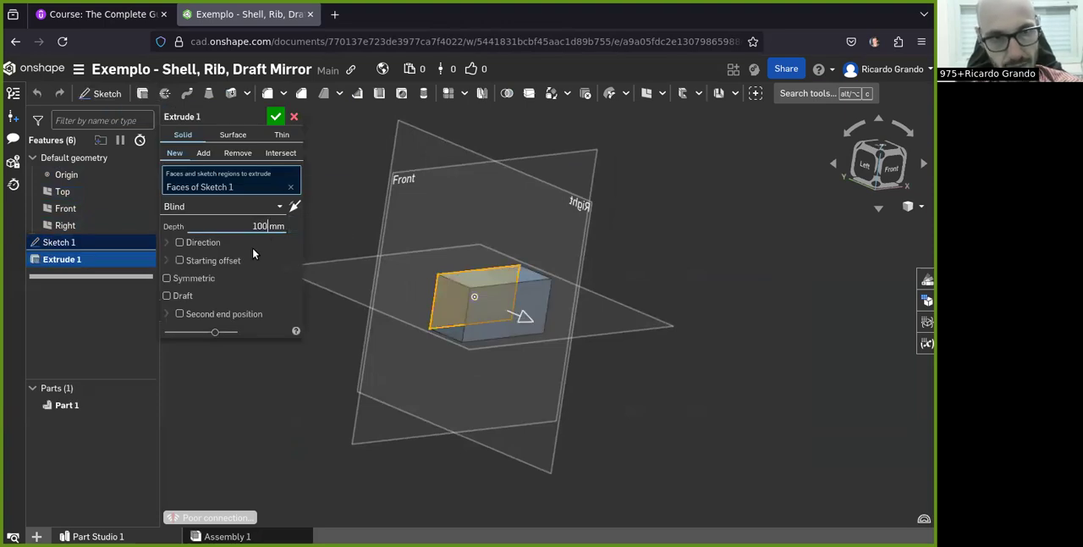
pyautogui.click(179, 242)
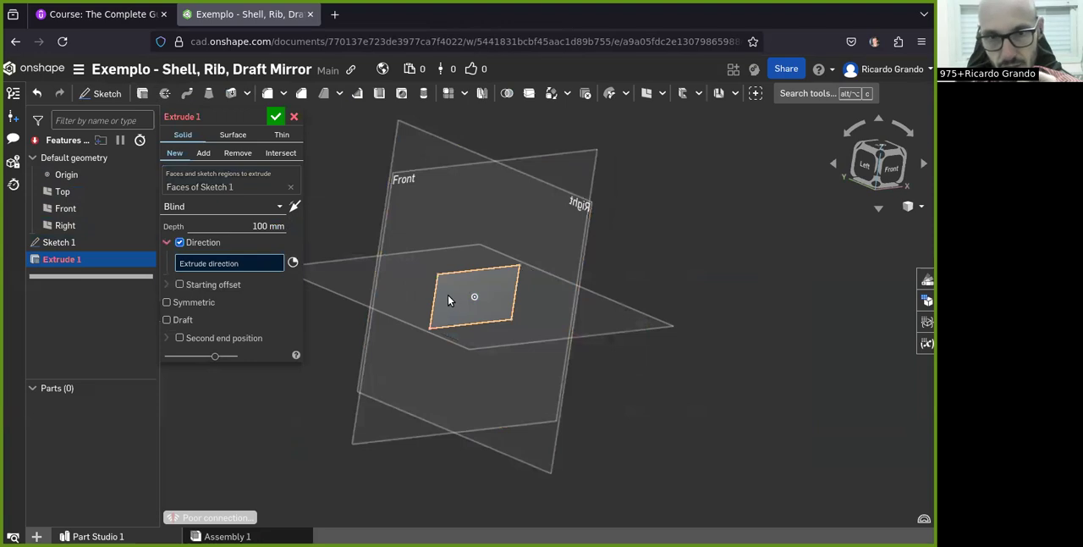
pyautogui.click(179, 242)
pyautogui.click(167, 278)
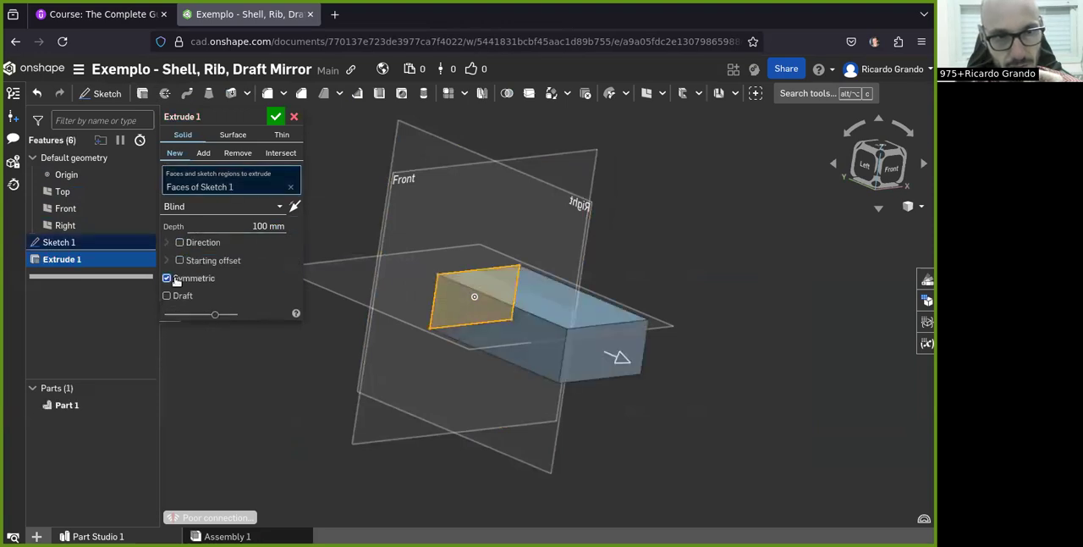
pyautogui.scroll(-1, 455, 340)
pyautogui.moveTo(459, 312); pyautogui.dragTo(418, 327, button='right')
pyautogui.scroll(3, 461, 321)
pyautogui.moveTo(427, 375); pyautogui.dragTo(266, 200, button='right')
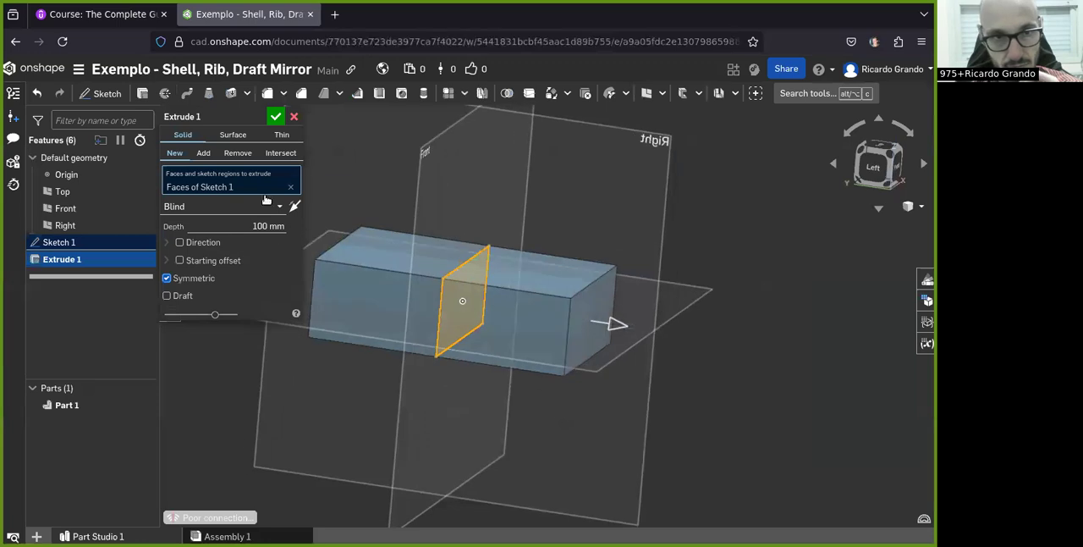
pyautogui.click(275, 116)
# Start a Shell on the block with its top face as the face to remove, and inspect the preview
pyautogui.moveTo(571, 312); pyautogui.dragTo(601, 296, button='right')
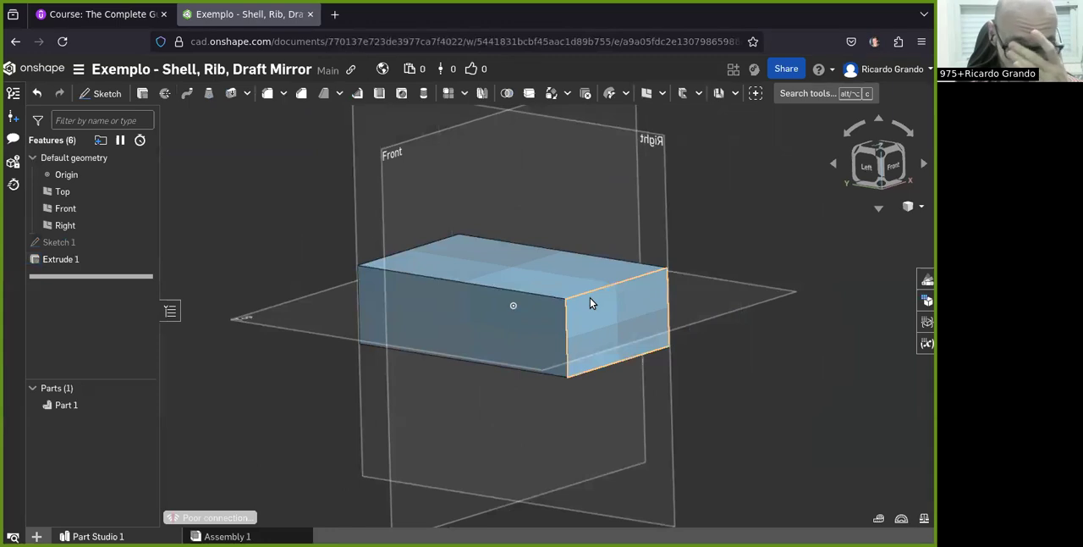
pyautogui.moveTo(584, 295); pyautogui.dragTo(394, 144, button='right')
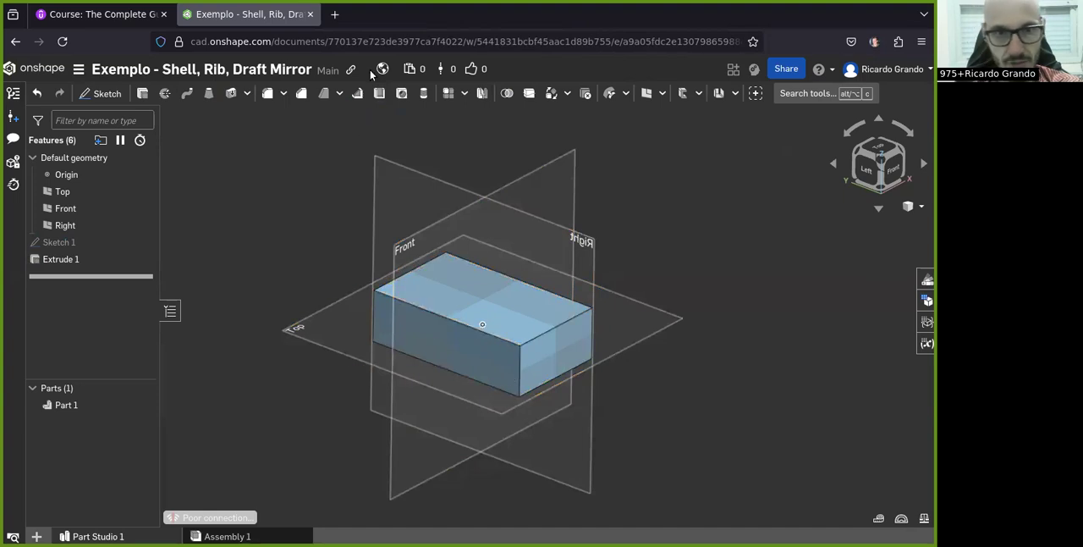
pyautogui.click(378, 93)
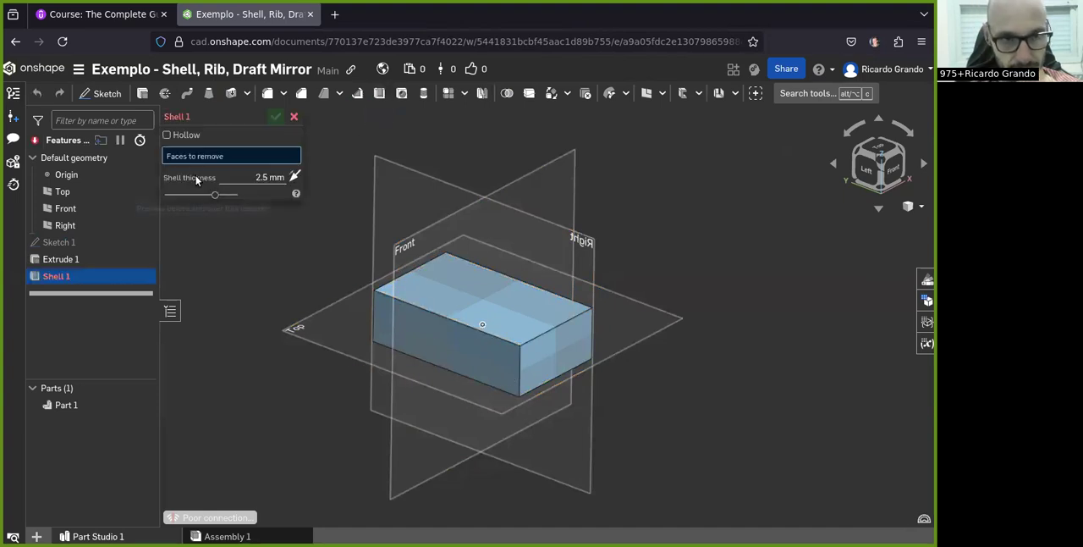
pyautogui.scroll(2, 473, 303)
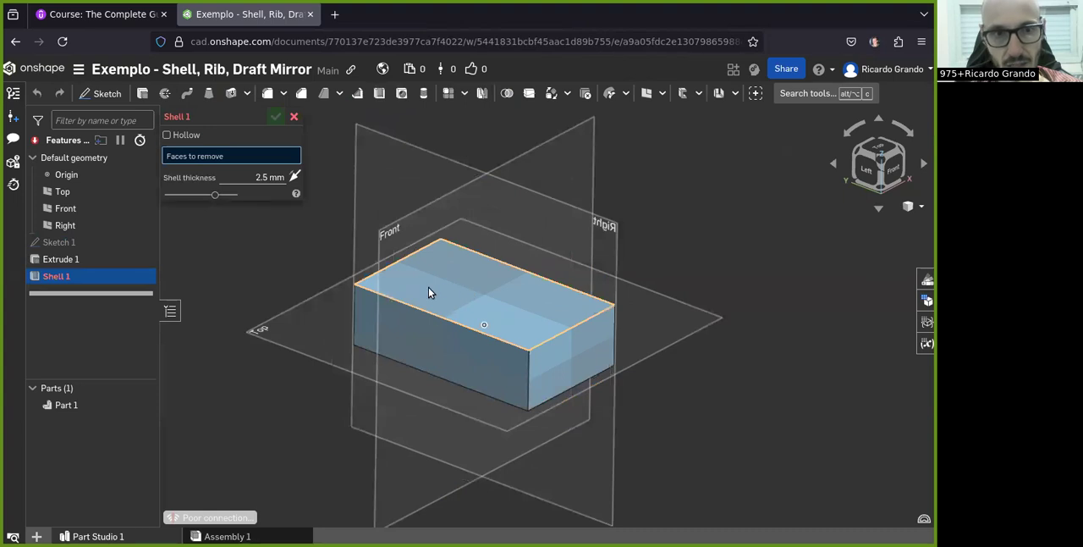
pyautogui.moveTo(423, 320); pyautogui.dragTo(473, 288, button='right')
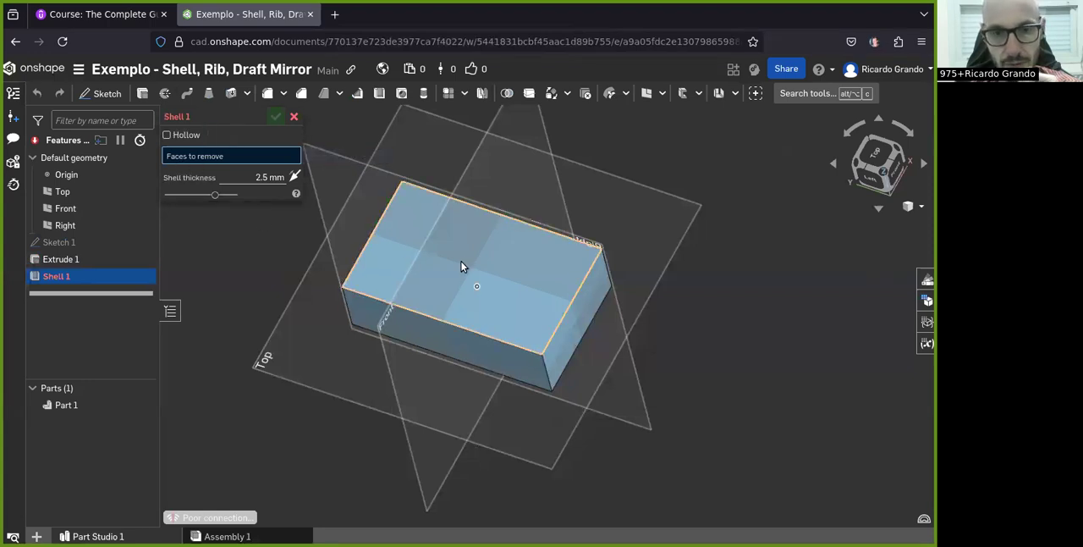
pyautogui.click(462, 263)
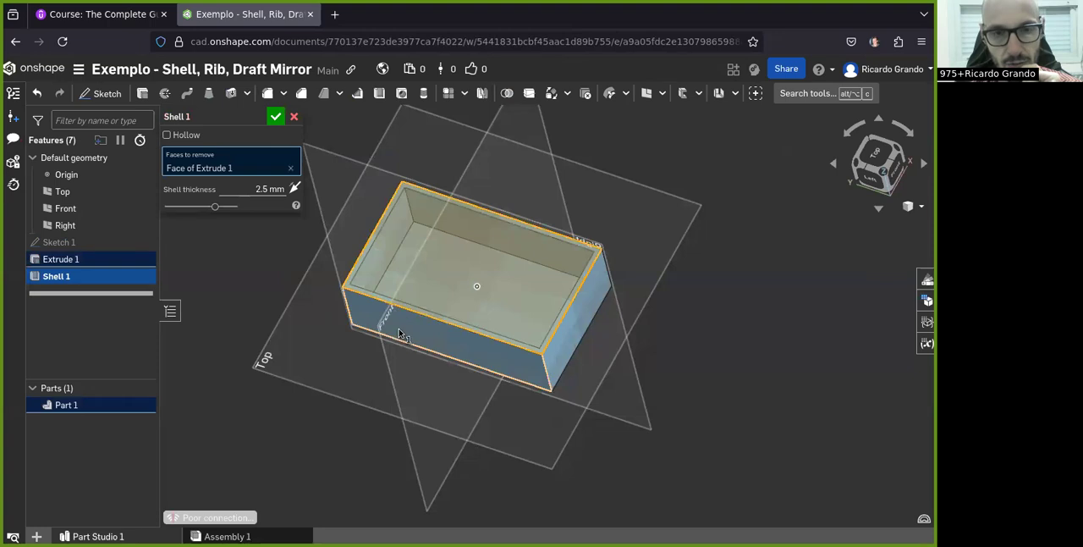
pyautogui.moveTo(396, 329); pyautogui.dragTo(378, 329, button='right')
pyautogui.scroll(4, 412, 277)
pyautogui.moveTo(412, 278); pyautogui.dragTo(366, 326, button='right')
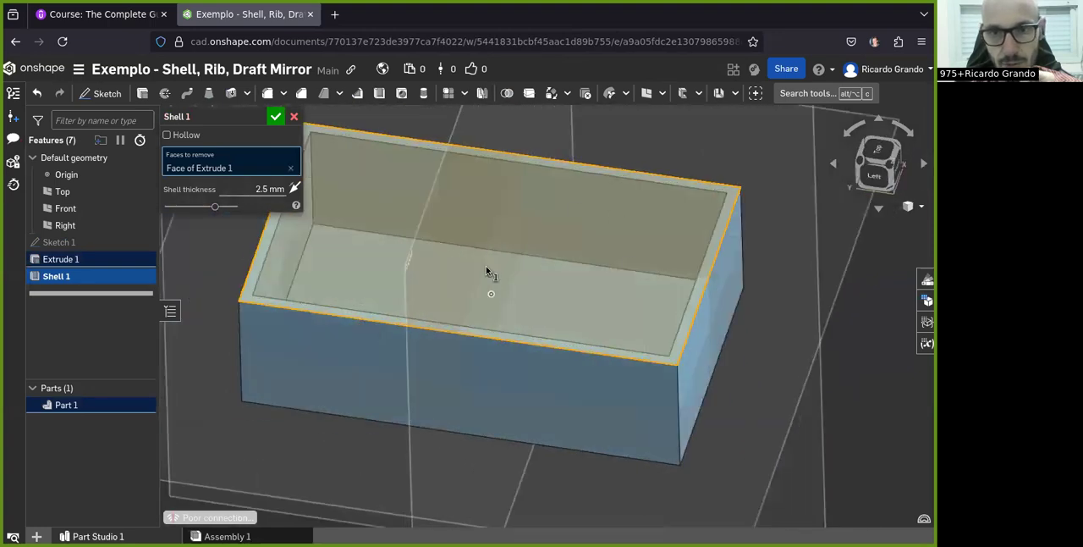
pyautogui.moveTo(487, 271); pyautogui.dragTo(475, 282, button='right')
pyautogui.moveTo(764, 182); pyautogui.dragTo(637, 311, button='right')
pyautogui.moveTo(548, 222); pyautogui.dragTo(640, 215, button='right')
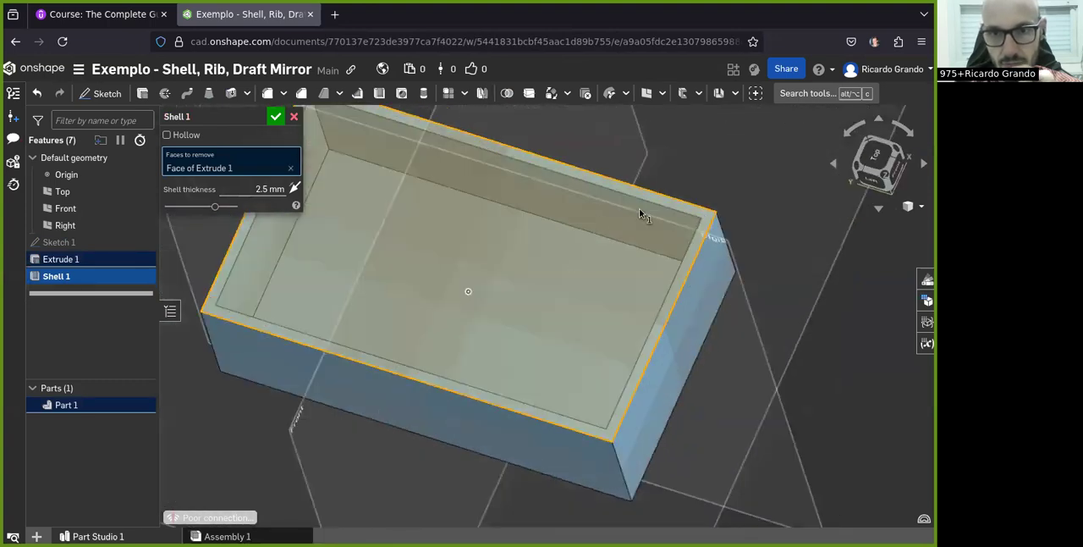
# Set the shell thickness to 5 mm and accept the shell feature
pyautogui.click(262, 190)
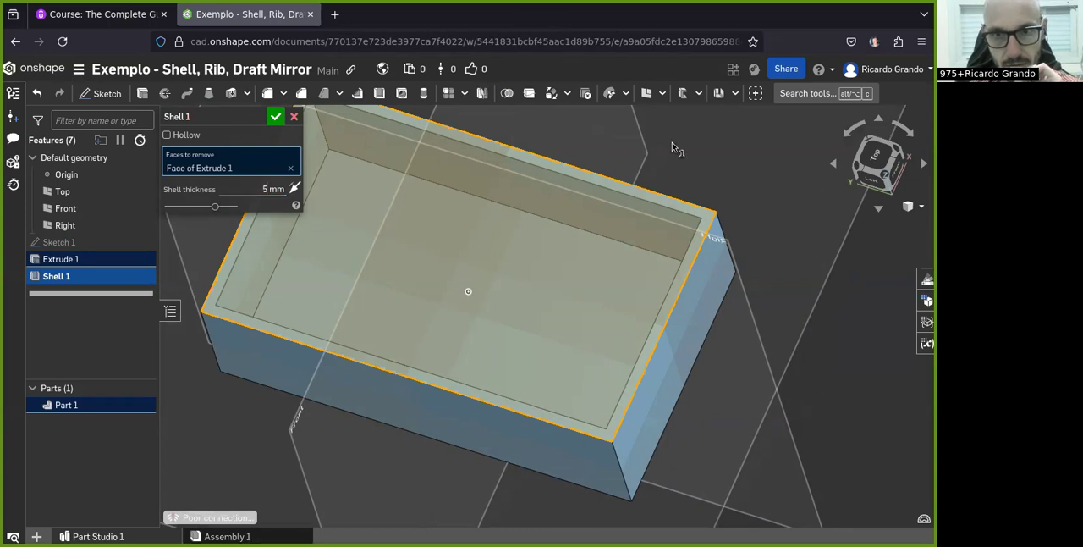
pyautogui.scroll(-2, 656, 166)
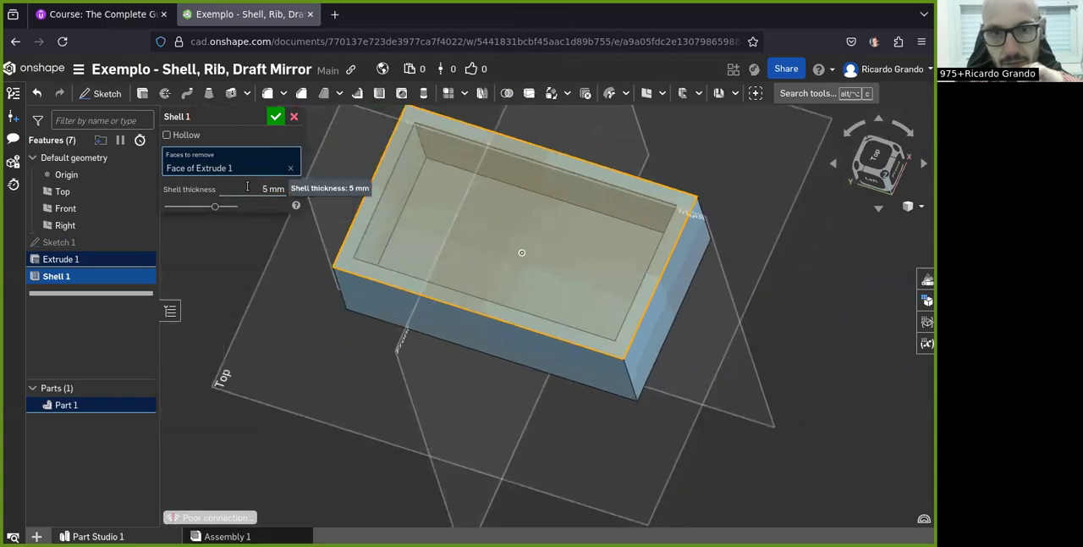
pyautogui.click(275, 117)
# Edit the shell feature to use the Hollow option, with the block as the part to hollow
pyautogui.moveTo(440, 238); pyautogui.dragTo(436, 264, button='right')
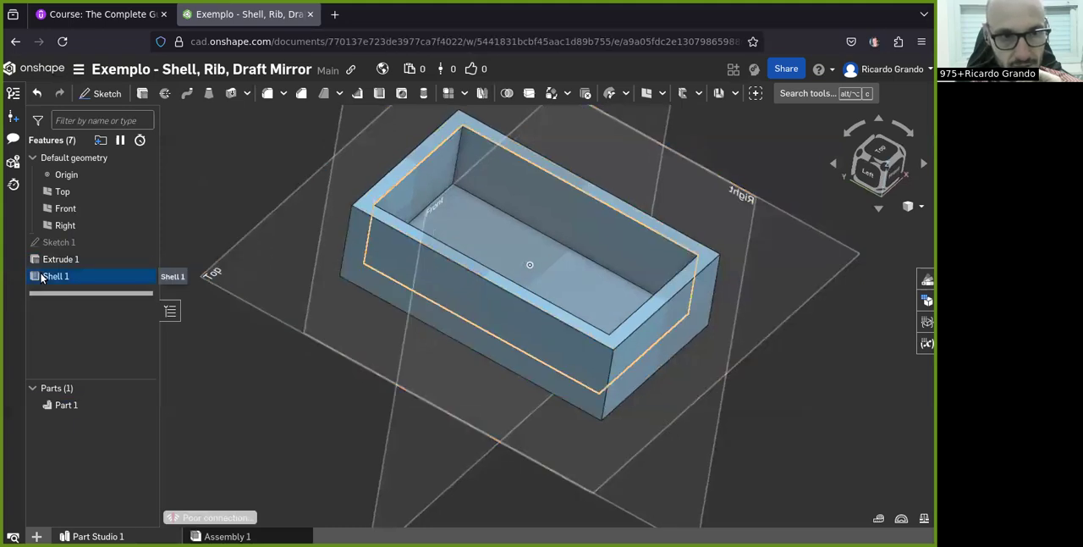
pyautogui.doubleClick(56, 276)
pyautogui.click(187, 135)
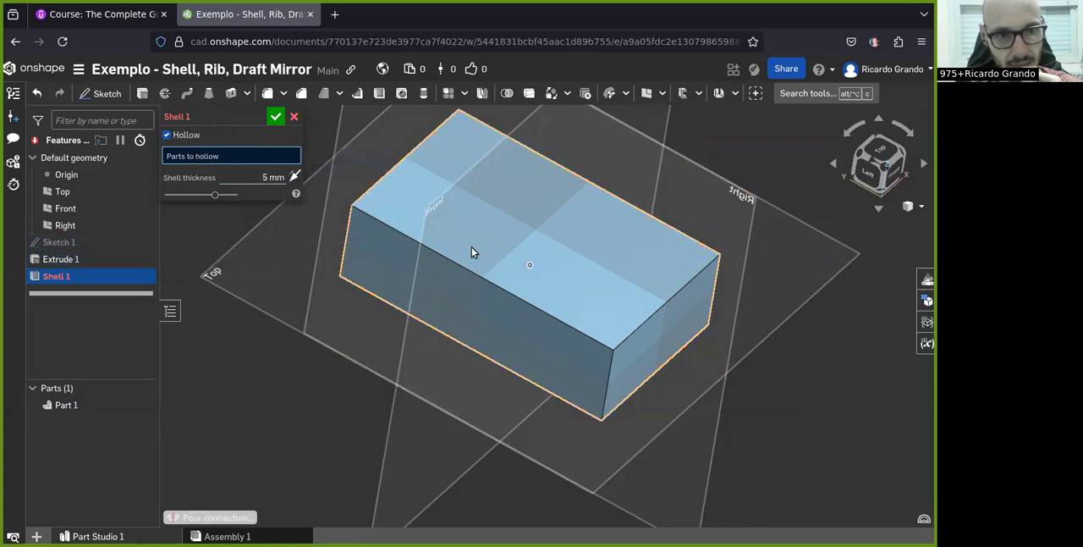
pyautogui.click(501, 236)
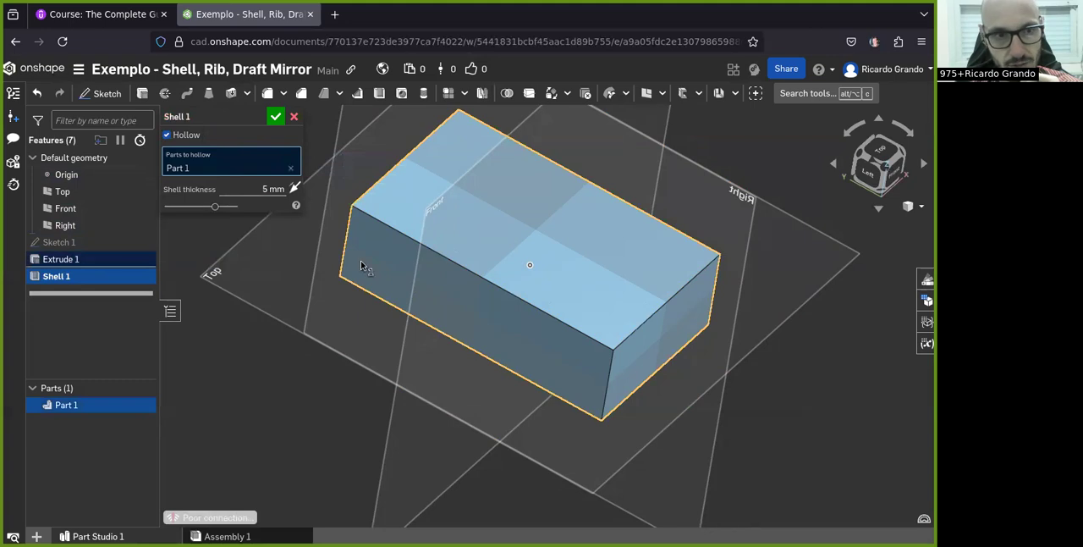
pyautogui.click(276, 117)
# Sketch a centre-point rectangle about 55 mm tall near the origin on the Right plane
pyautogui.moveTo(518, 330); pyautogui.dragTo(547, 295, button='right')
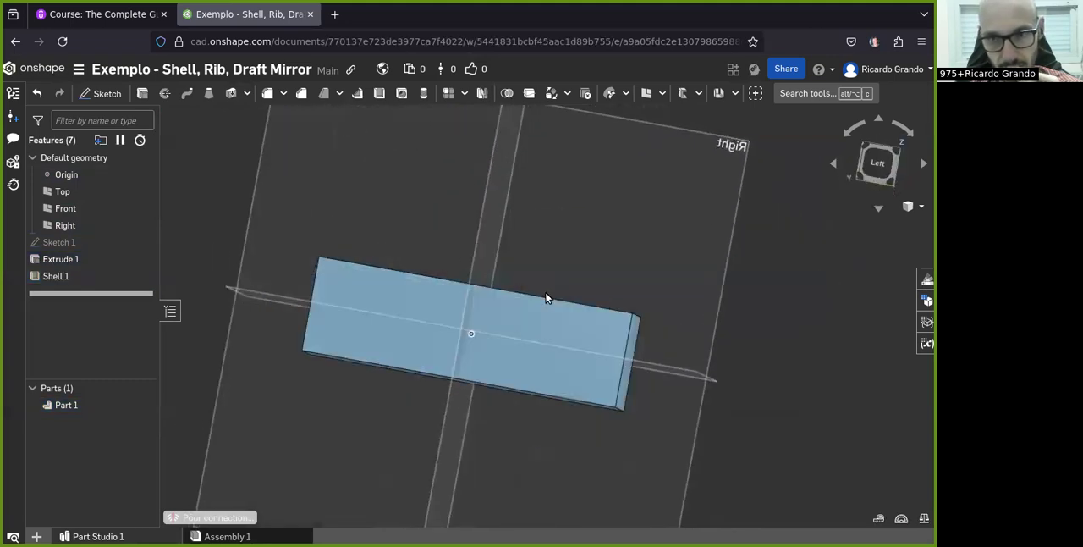
pyautogui.click(878, 165)
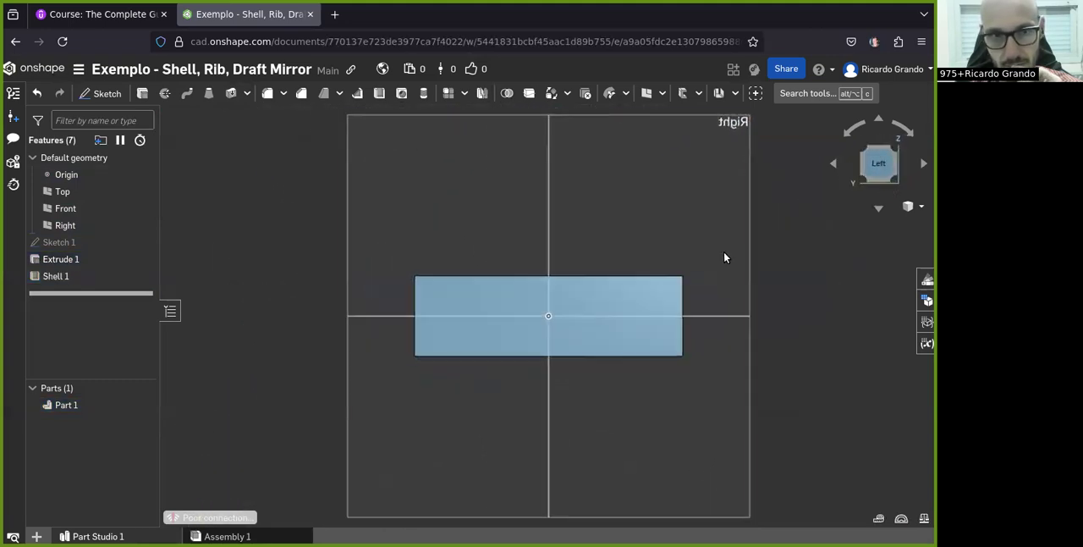
pyautogui.click(100, 93)
pyautogui.click(467, 215)
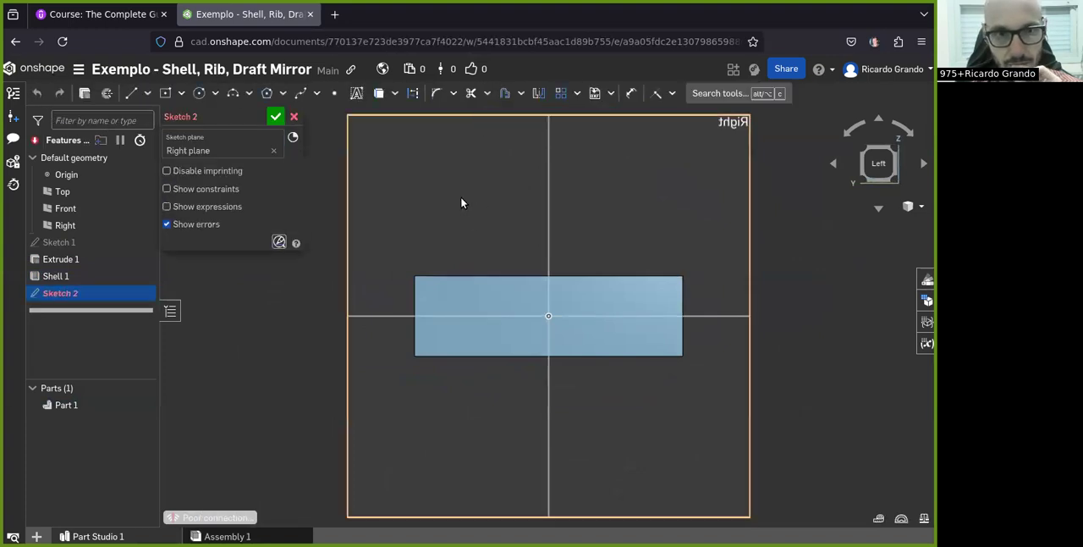
pyautogui.click(548, 317)
pyautogui.click(566, 384)
# Dimension the rectangle's height as 50 mm
pyautogui.click(631, 93)
pyautogui.click(565, 259)
pyautogui.click(748, 264)
pyautogui.write('5')
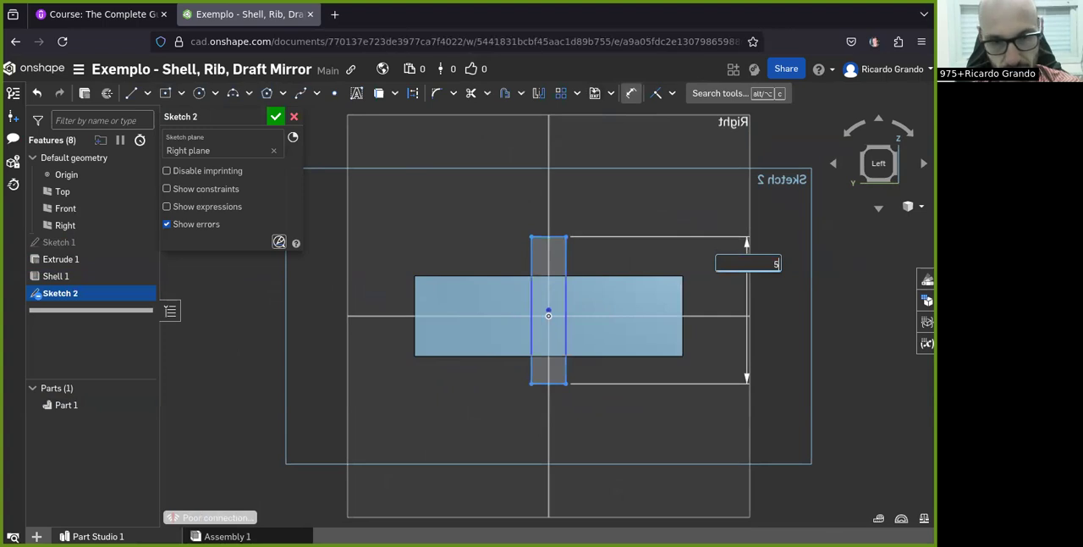
pyautogui.write('0')
pyautogui.press('Return')
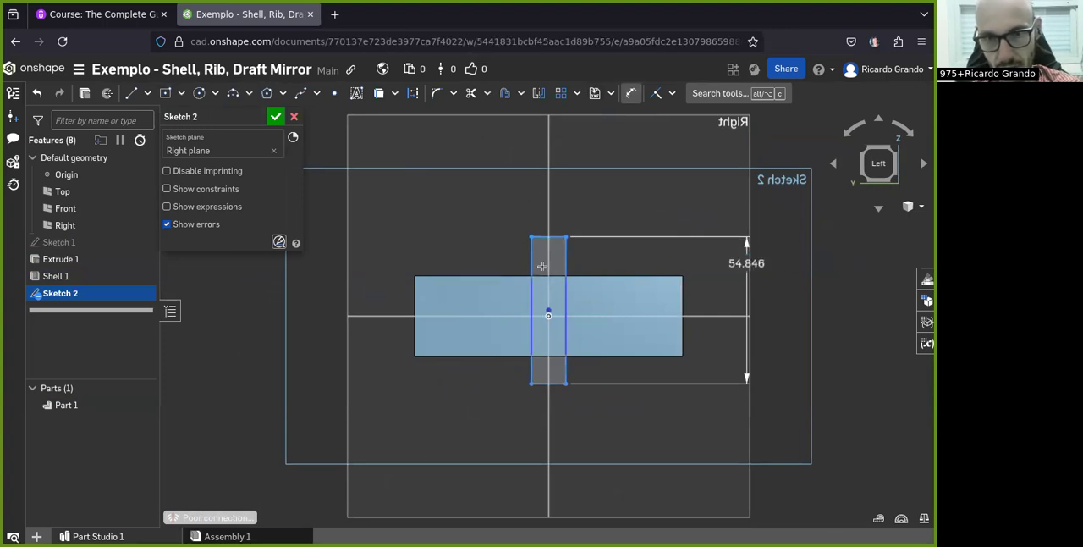
# Dimension the rectangle's top edge as 10 mm wide
pyautogui.click(550, 244)
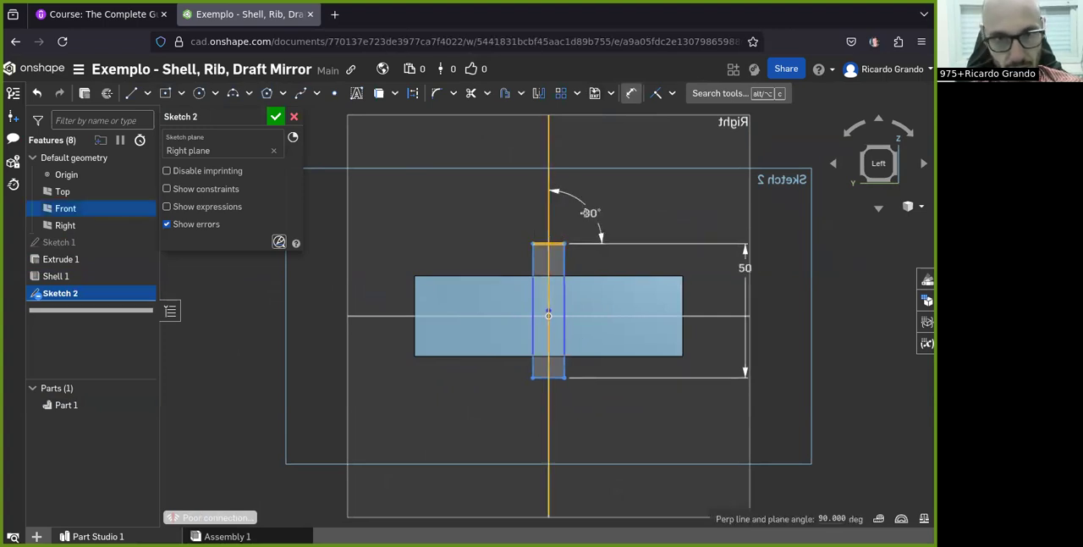
pyautogui.press('Escape')
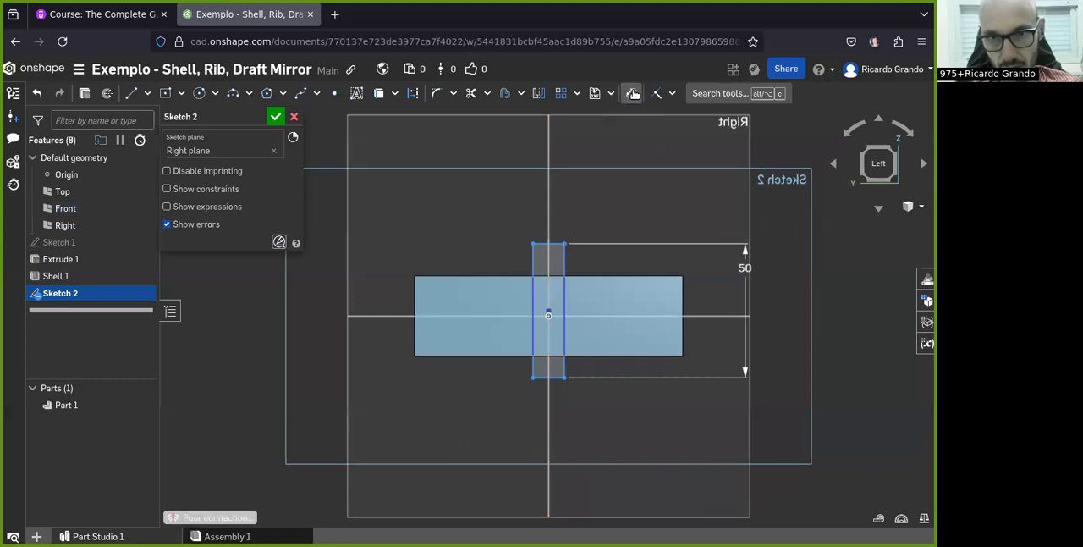
pyautogui.click(541, 243)
pyautogui.click(533, 203)
pyautogui.write('10')
pyautogui.press('Return')
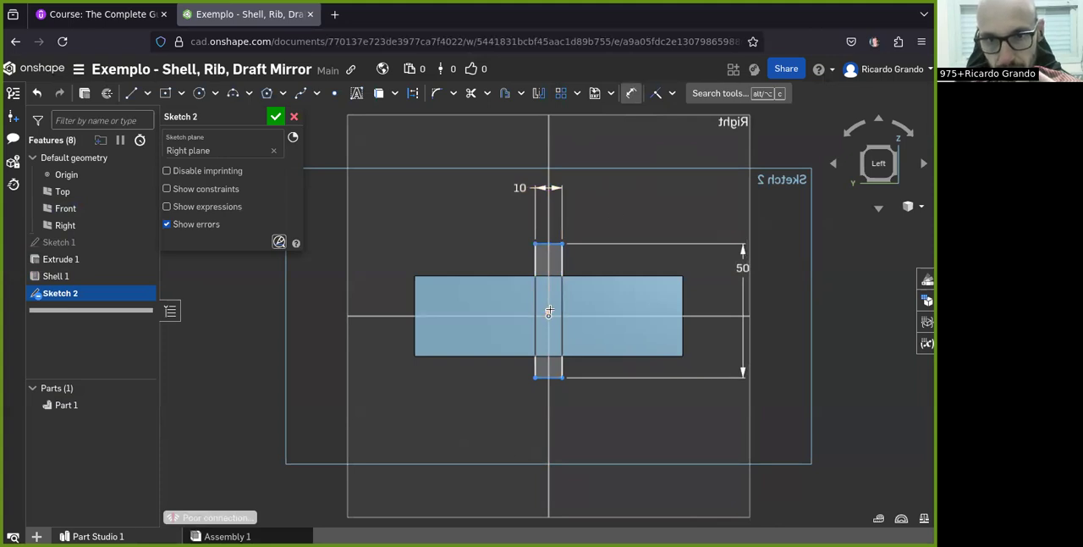
# Dimension the distance between the rectangle's centre point and the origin as 0 mm, and accept the sketch
pyautogui.scroll(5, 547, 311)
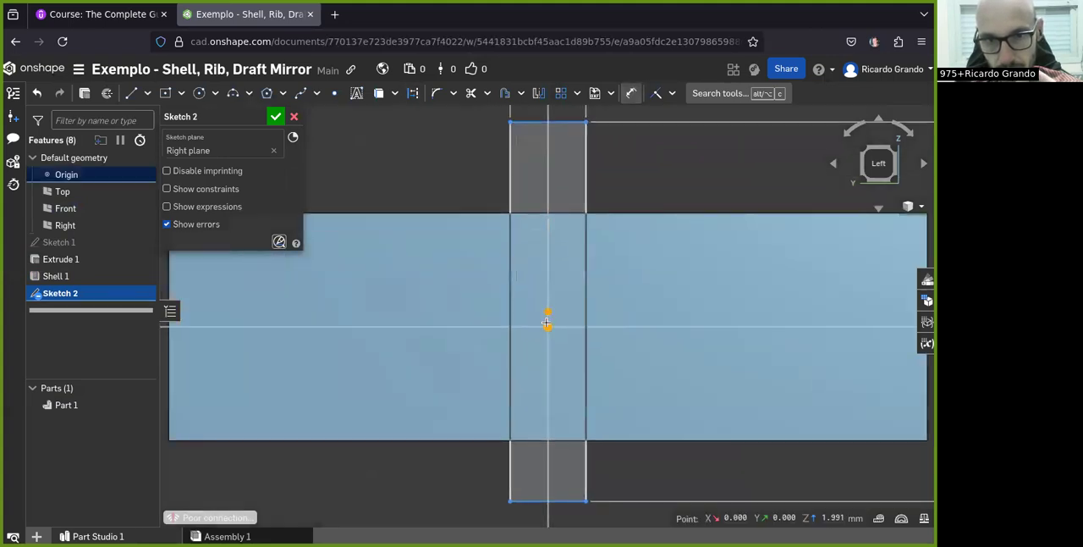
pyautogui.click(594, 318)
pyautogui.write('0')
pyautogui.press('Return')
pyautogui.scroll(-2, 601, 322)
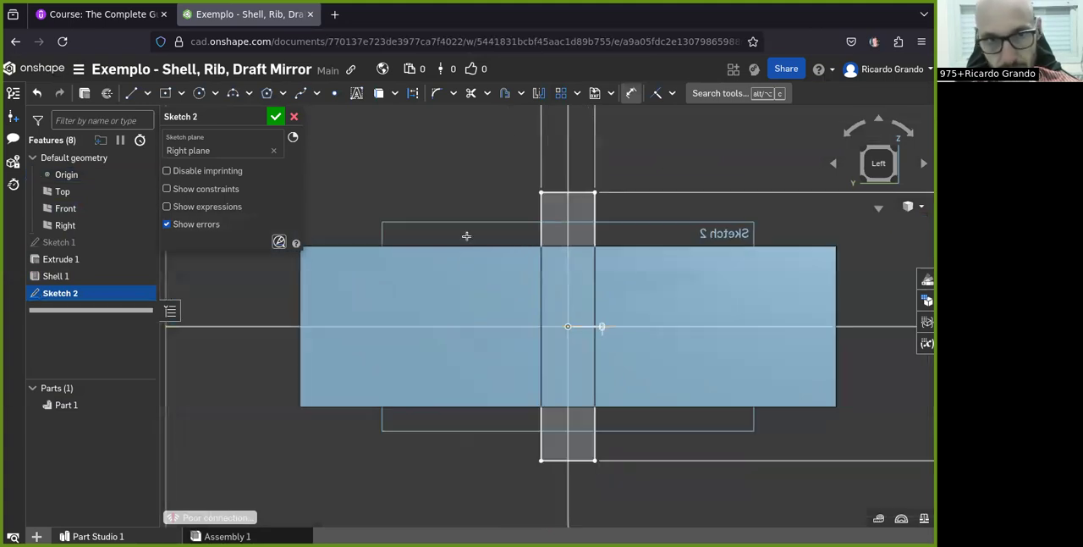
pyautogui.click(275, 117)
# Start an extrude of the narrow rectangle sketch through the hollow block, using the Remove and Symmetric options
pyautogui.click(864, 149)
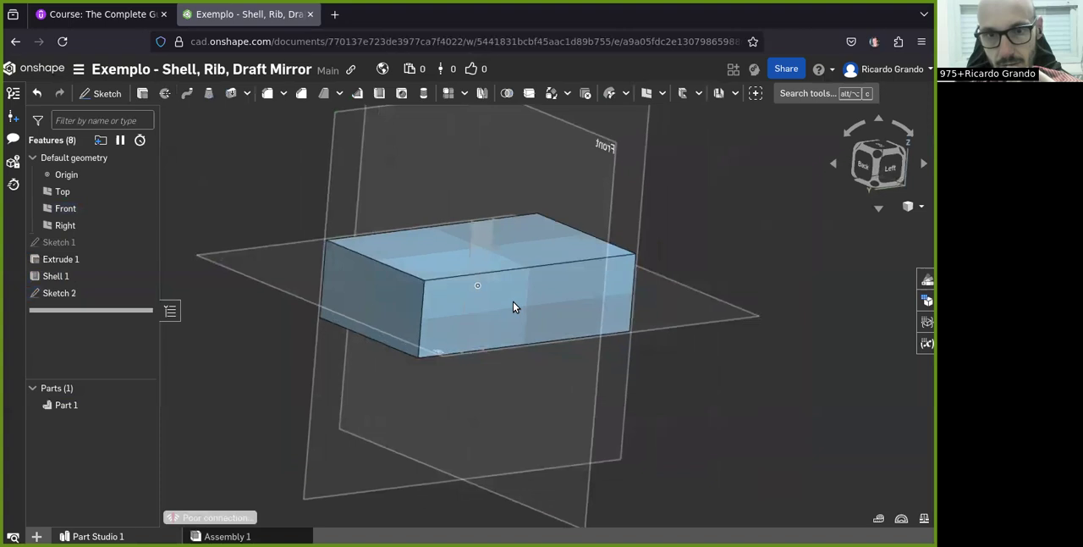
pyautogui.click(90, 293)
pyautogui.scroll(2, 609, 231)
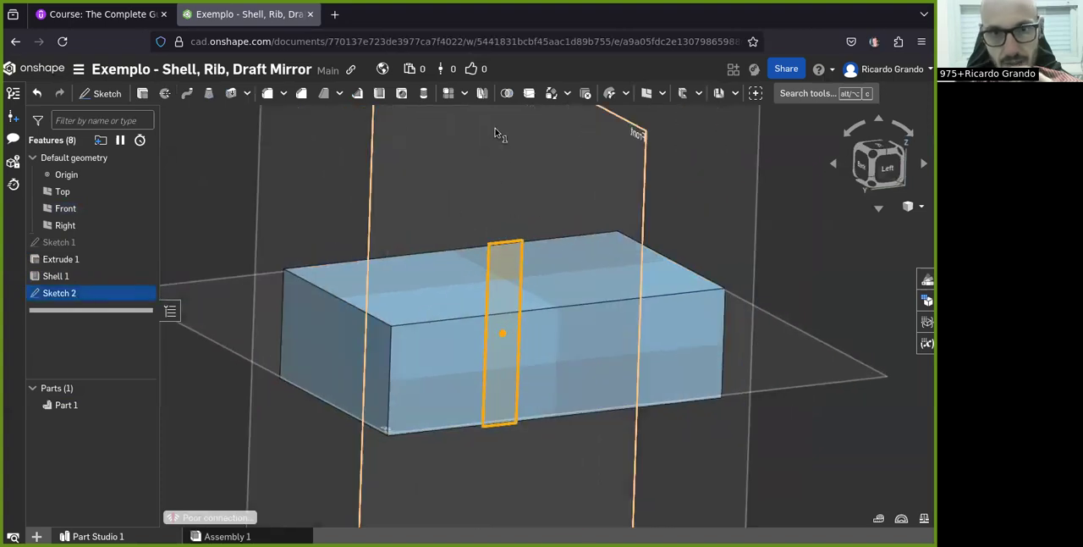
pyautogui.click(142, 93)
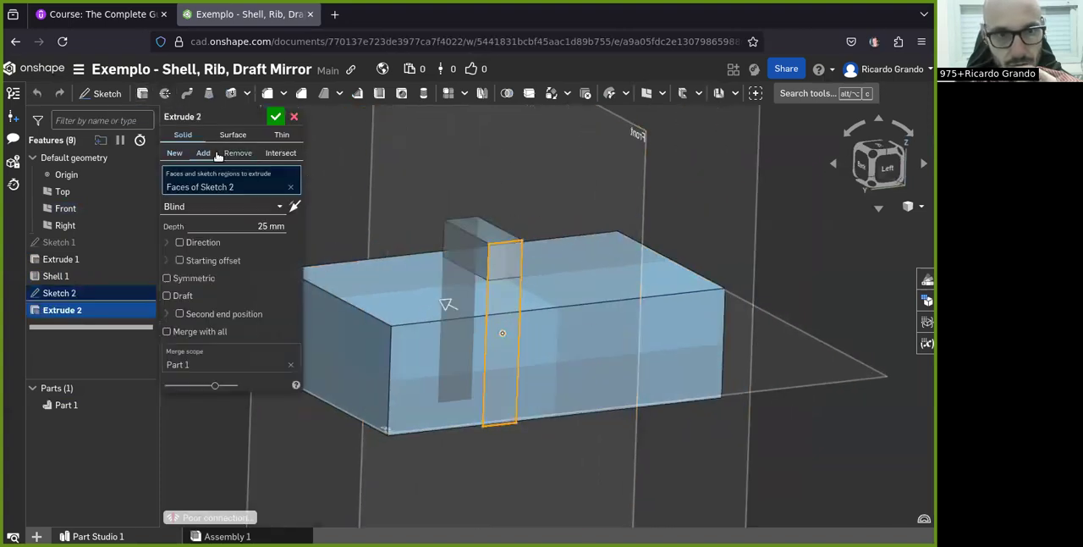
pyautogui.click(294, 205)
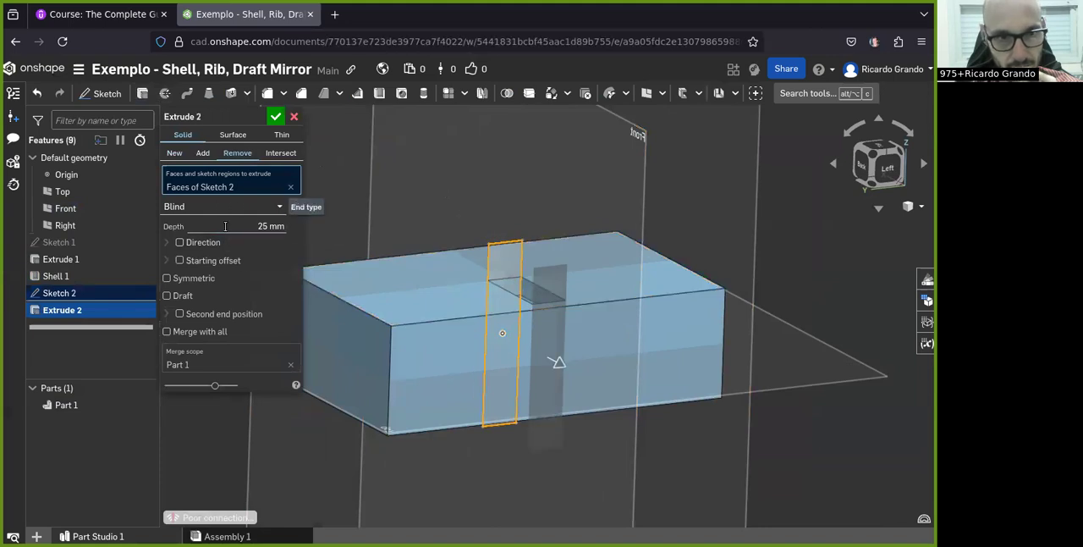
pyautogui.click(176, 279)
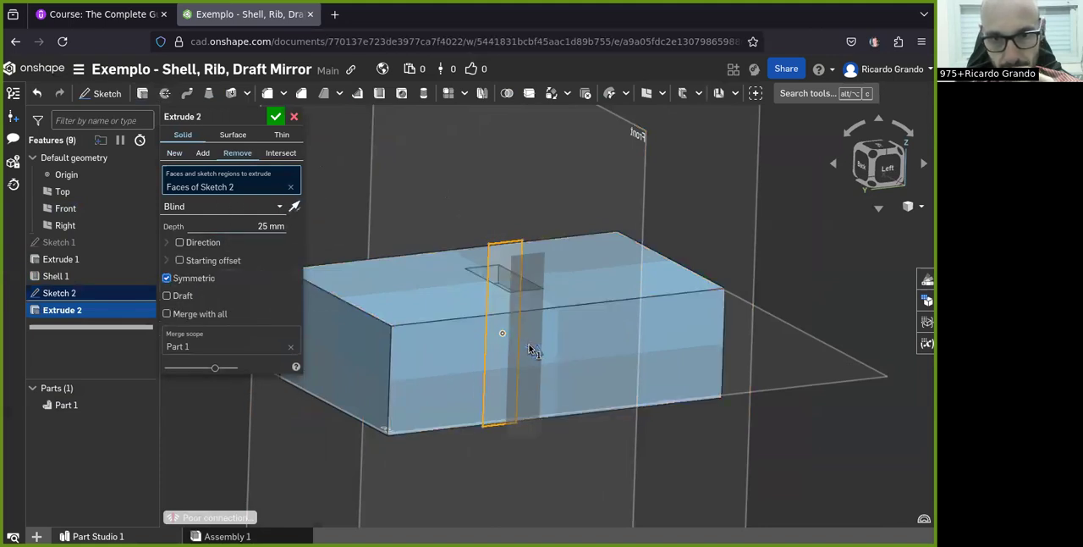
# Stretch the symmetric cut to a depth of 197.4 mm and inspect the block's hollow interior through the opening
pyautogui.moveTo(539, 351); pyautogui.dragTo(679, 457)
pyautogui.scroll(2, 418, 346)
pyautogui.moveTo(438, 344); pyautogui.dragTo(406, 340, button='right')
pyautogui.scroll(-6, 532, 372)
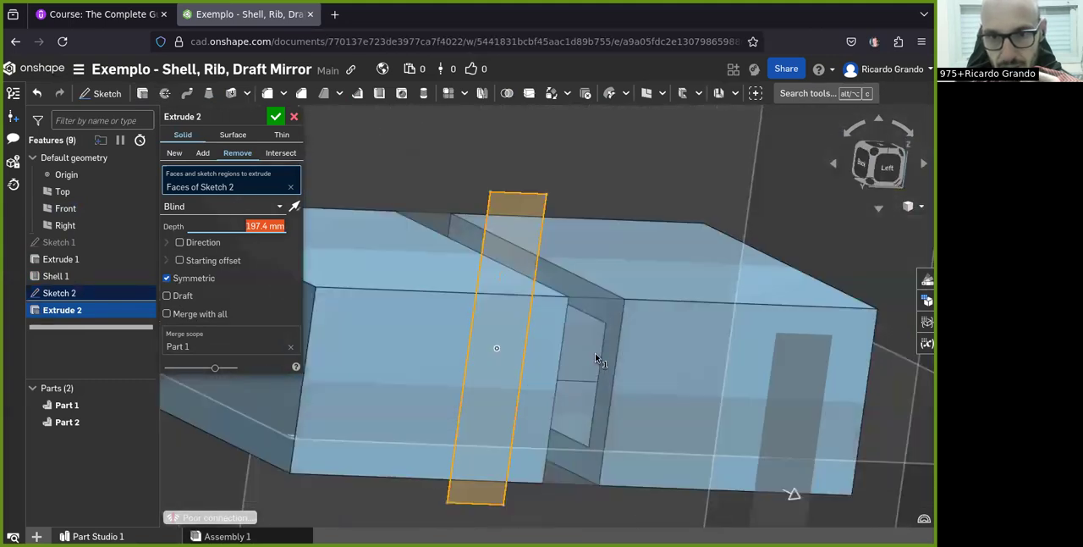
pyautogui.moveTo(598, 363)
pyautogui.mouseDown(button='right')
pyautogui.moveTo(615, 337)
pyautogui.moveTo(575, 352)
pyautogui.moveTo(522, 324)
pyautogui.moveTo(549, 335)
pyautogui.moveTo(554, 358)
pyautogui.moveTo(592, 332)
pyautogui.moveTo(604, 362)
pyautogui.moveTo(589, 359)
pyautogui.moveTo(595, 351)
pyautogui.mouseUp(button='right')
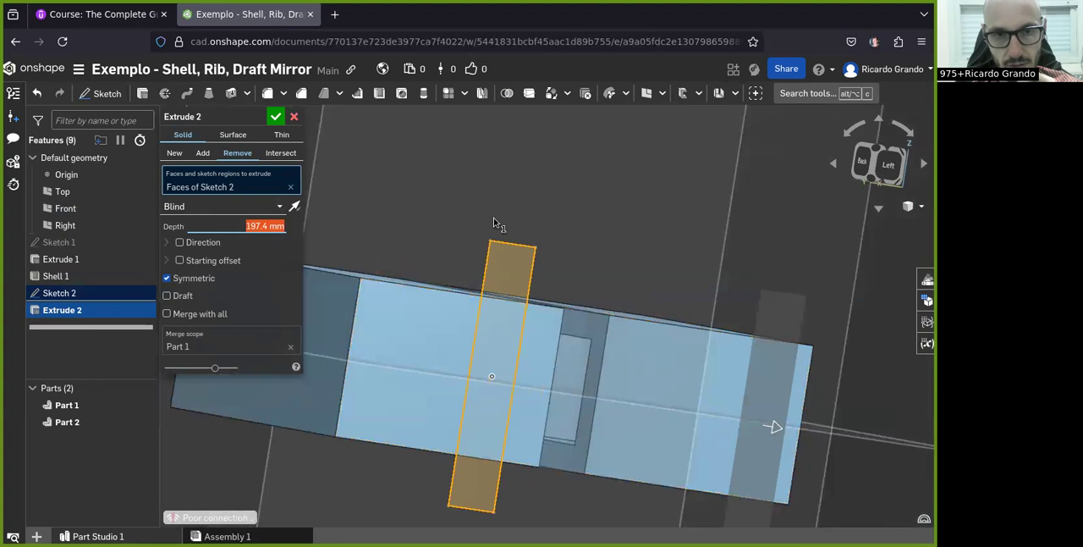
pyautogui.scroll(-3, 496, 223)
# Discard the cut extrude and delete the narrow rectangle sketch
pyautogui.click(293, 117)
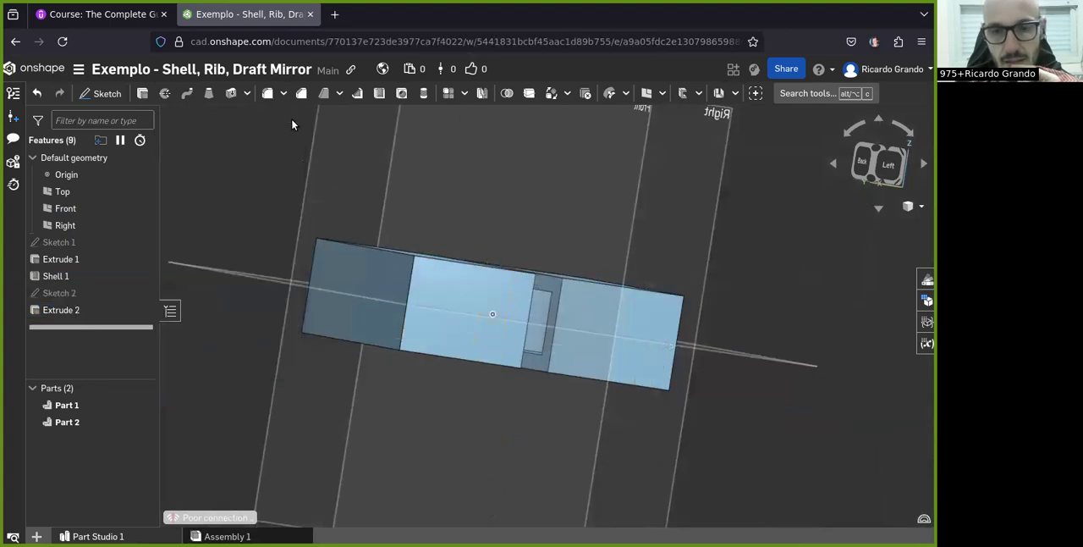
pyautogui.click(90, 296)
pyautogui.rightClick(57, 293)
pyautogui.click(98, 308)
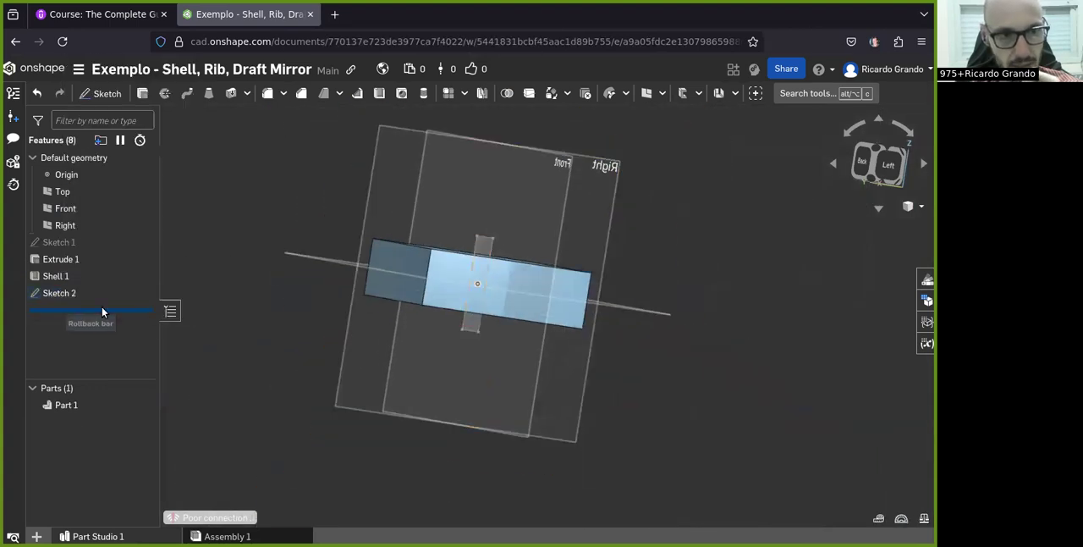
# Edit the shell feature to turn off Hollow, keeping the block's top face as the face to remove
pyautogui.doubleClick(61, 275)
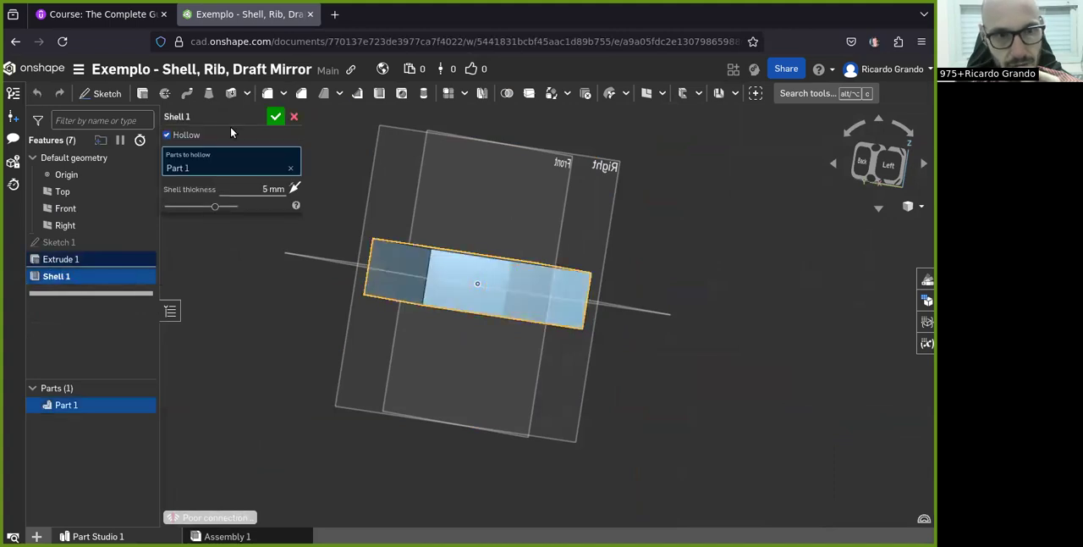
pyautogui.click(185, 135)
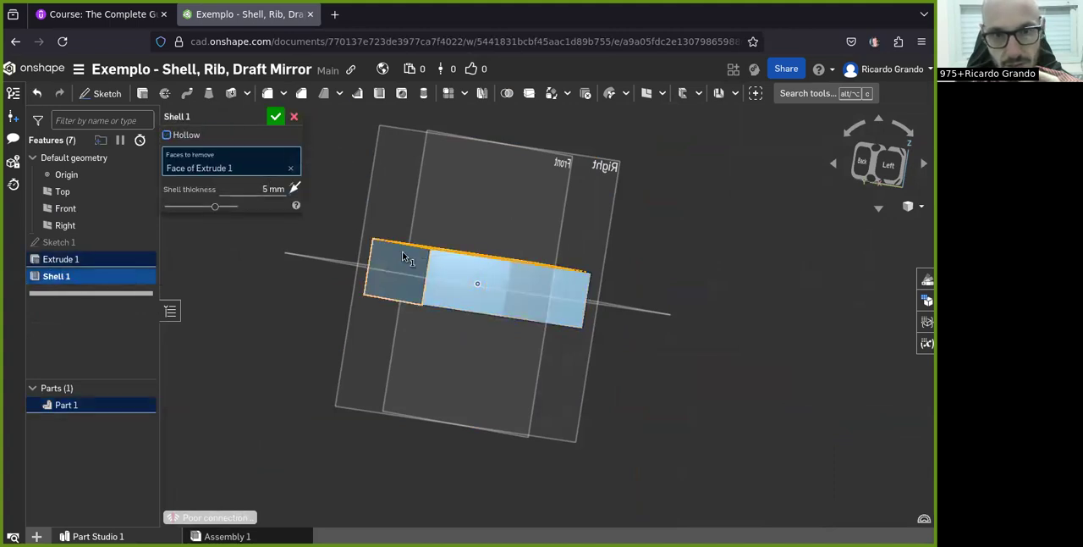
pyautogui.moveTo(403, 256); pyautogui.dragTo(415, 253, button='right')
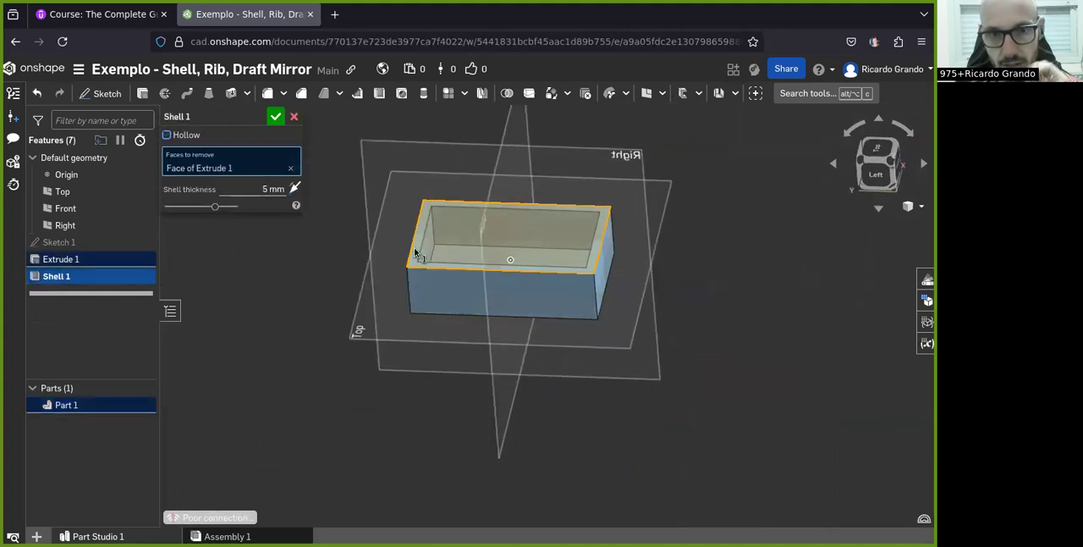
pyautogui.click(275, 117)
pyautogui.scroll(-3, 404, 278)
pyautogui.scroll(5, 440, 292)
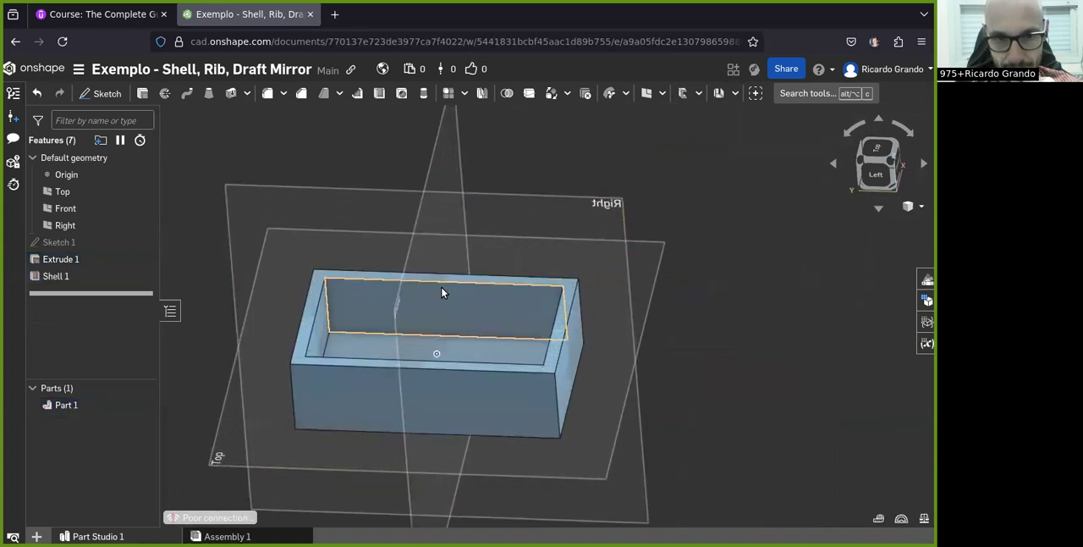
# Edit the shell feature and set its thickness to 2.5 mm
pyautogui.doubleClick(56, 276)
pyautogui.click(271, 190)
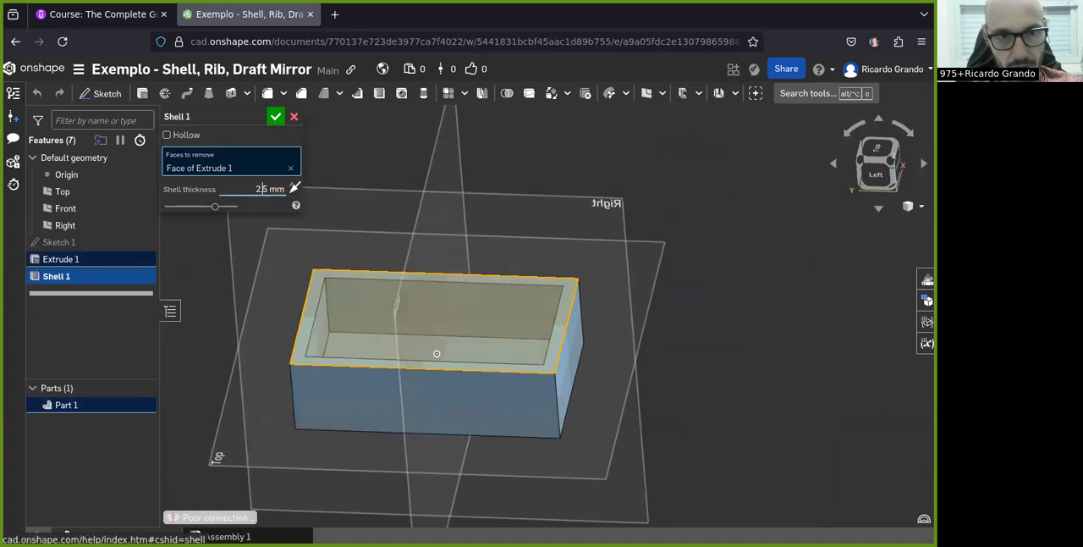
pyautogui.click(275, 116)
# Draft the box's long inner wall by 15 degrees, using the top rim face as the neutral plane
pyautogui.moveTo(580, 358); pyautogui.dragTo(577, 367, button='right')
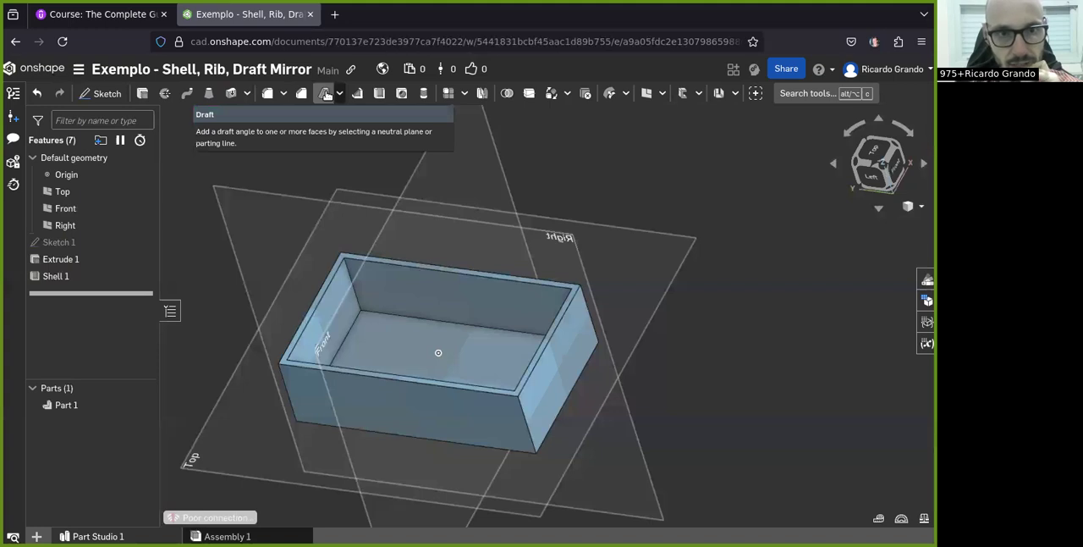
pyautogui.moveTo(475, 310); pyautogui.dragTo(497, 311, button='right')
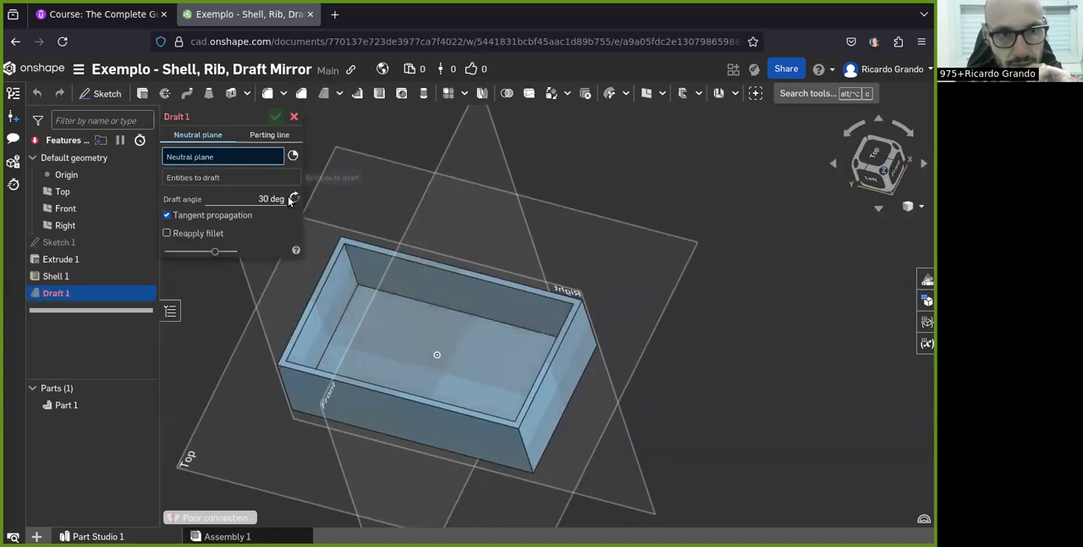
pyautogui.scroll(3, 343, 264)
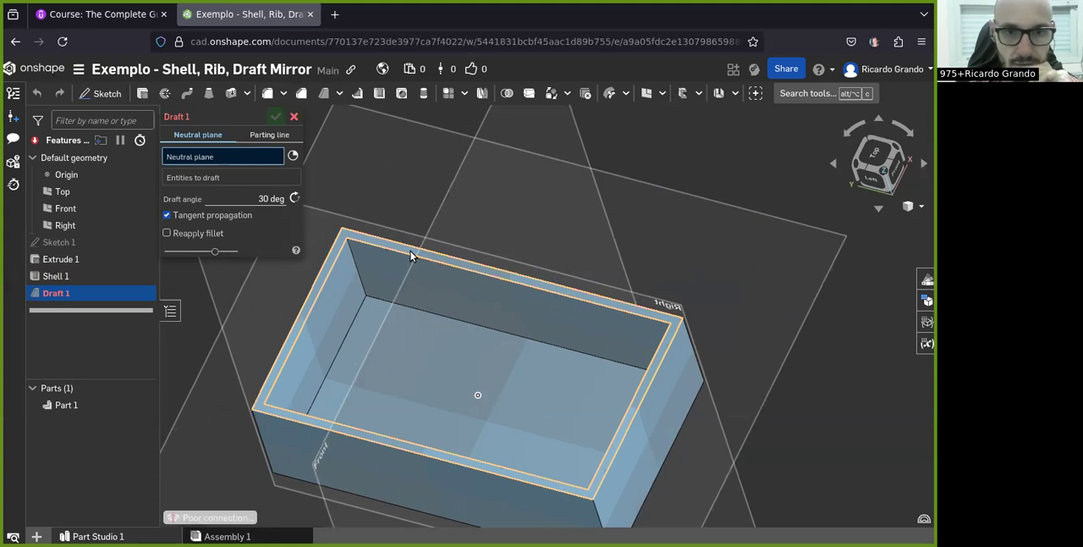
pyautogui.click(411, 256)
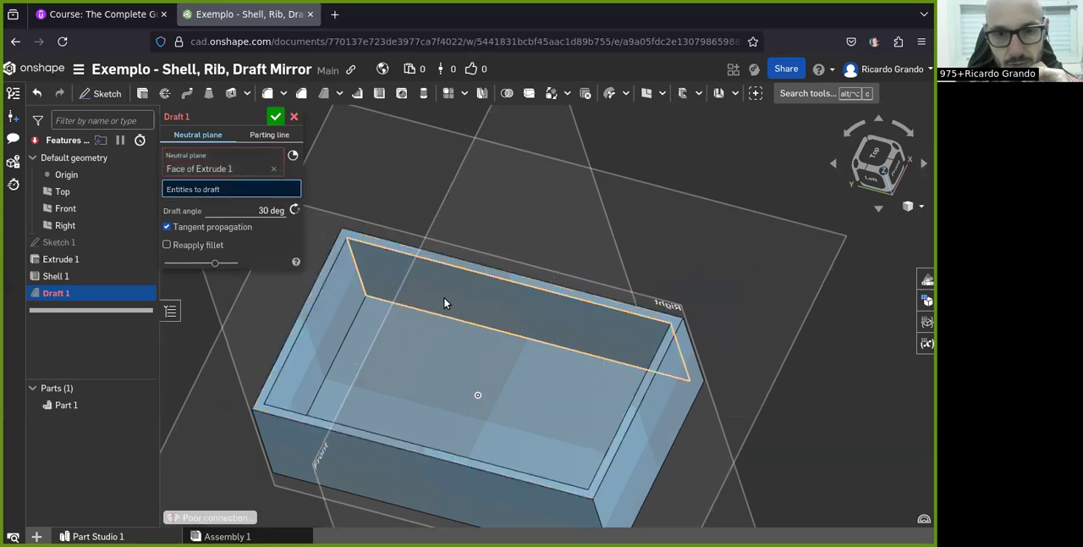
pyautogui.click(444, 300)
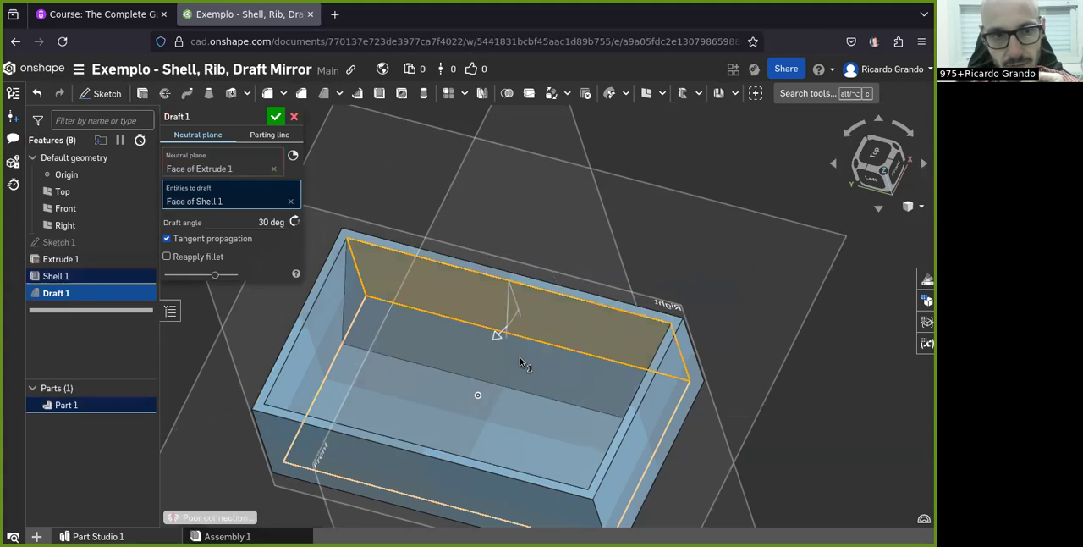
pyautogui.moveTo(519, 357); pyautogui.dragTo(500, 373, button='right')
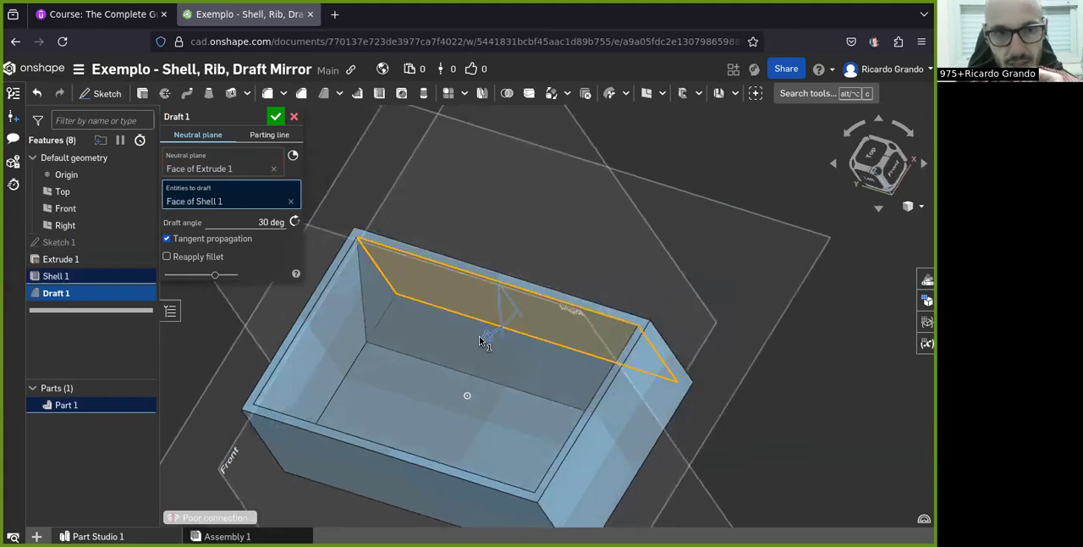
pyautogui.scroll(3, 479, 338)
pyautogui.moveTo(496, 357); pyautogui.dragTo(483, 338, button='right')
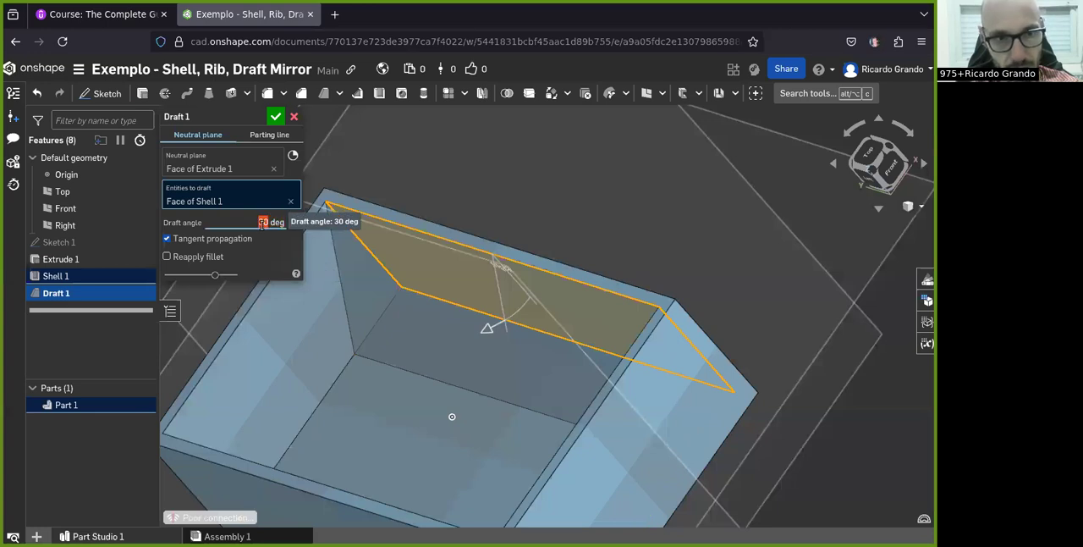
pyautogui.click(275, 118)
# Edit the draft feature to set its angle to 30 degrees, and inspect the sloped wall
pyautogui.moveTo(428, 346); pyautogui.dragTo(427, 378, button='right')
pyautogui.doubleClick(101, 293)
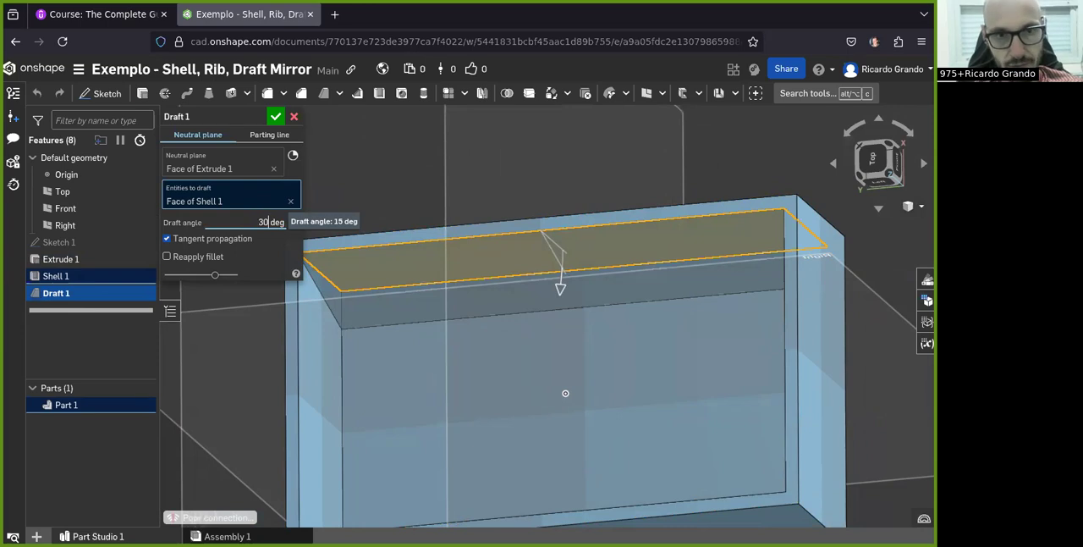
pyautogui.click(274, 117)
pyautogui.moveTo(467, 404)
pyautogui.mouseDown(button='right')
pyautogui.moveTo(517, 393)
pyautogui.moveTo(425, 412)
pyautogui.moveTo(446, 403)
pyautogui.mouseUp(button='right')
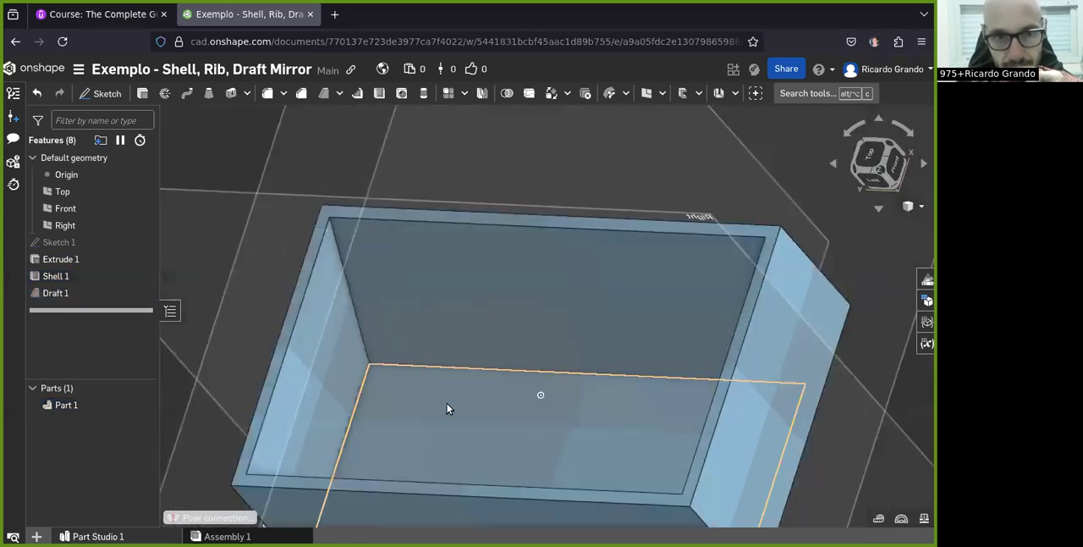
pyautogui.scroll(-3, 404, 323)
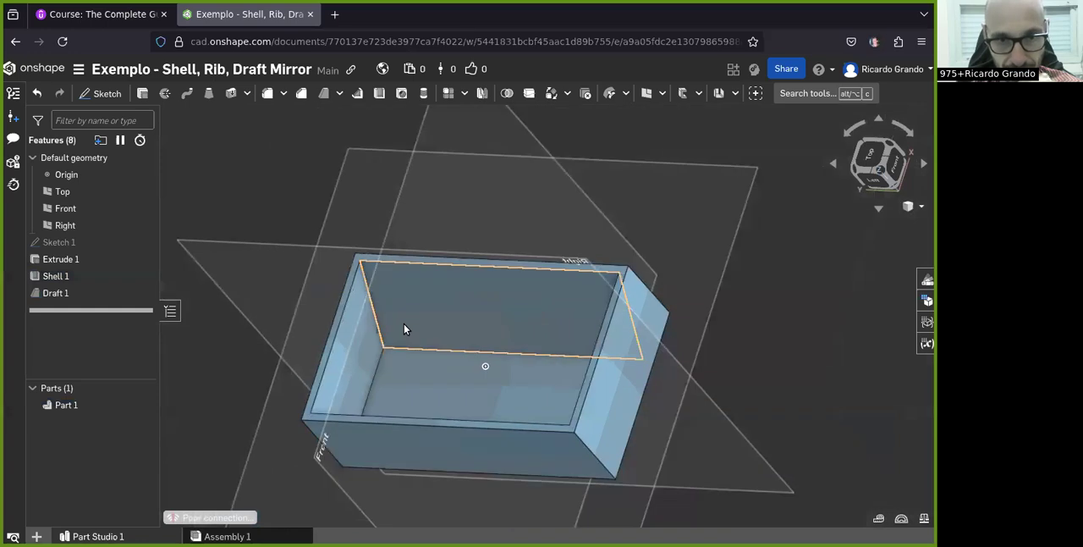
# Reopen the draft feature to review its neutral plane and drafted face, and close it without changes
pyautogui.doubleClick(61, 293)
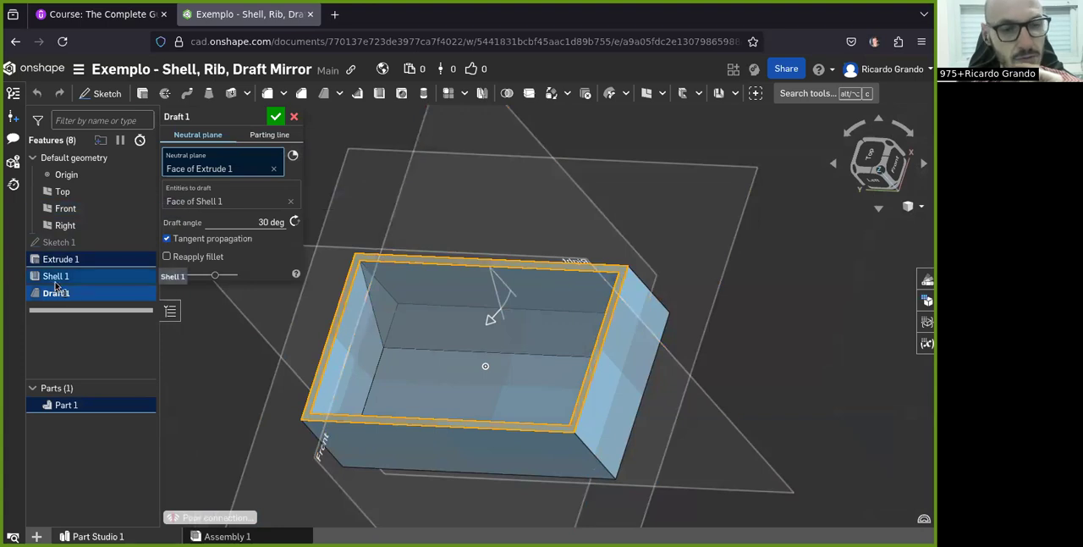
pyautogui.click(294, 117)
pyautogui.moveTo(446, 305); pyautogui.dragTo(490, 331, button='right')
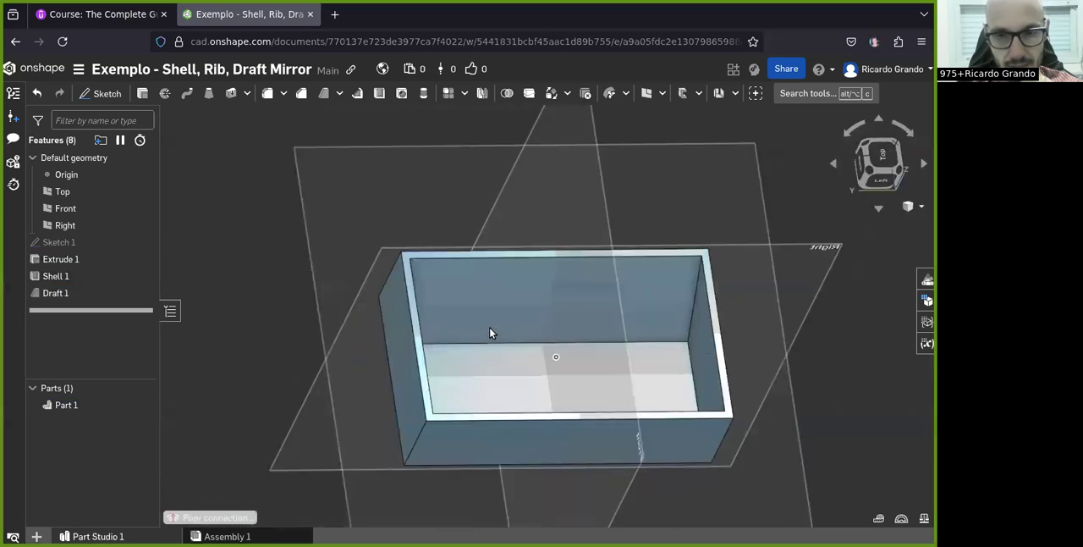
# Draft the box's short inner end wall by 30 degrees, using the top rim face as the neutral plane
pyautogui.click(323, 93)
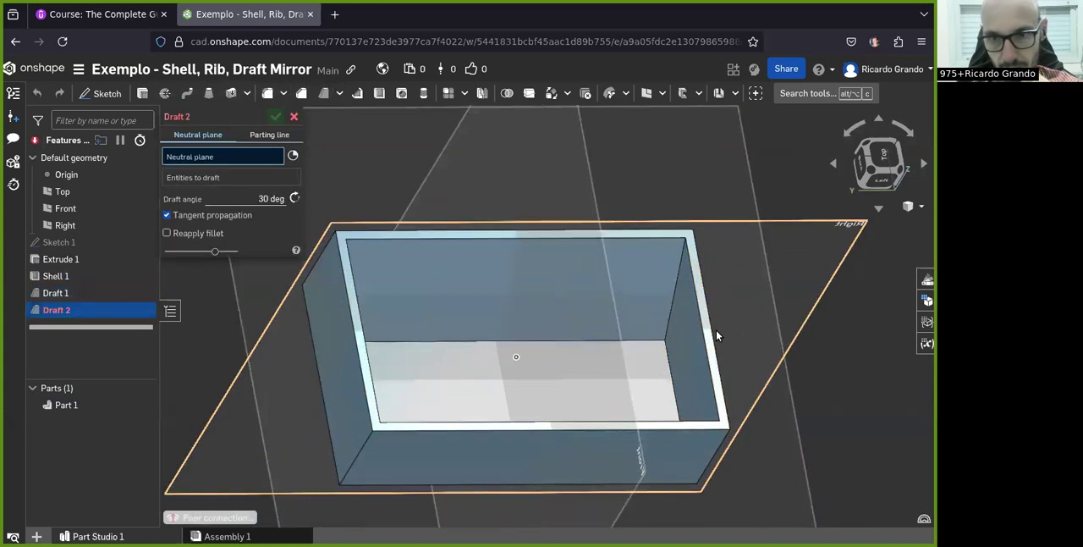
pyautogui.click(716, 330)
pyautogui.scroll(2, 764, 324)
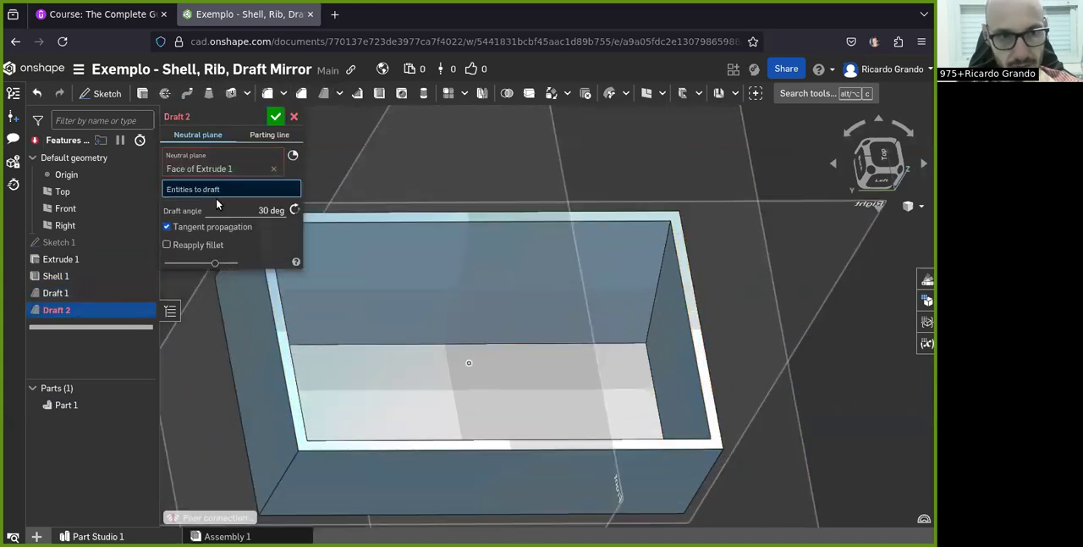
pyautogui.click(666, 354)
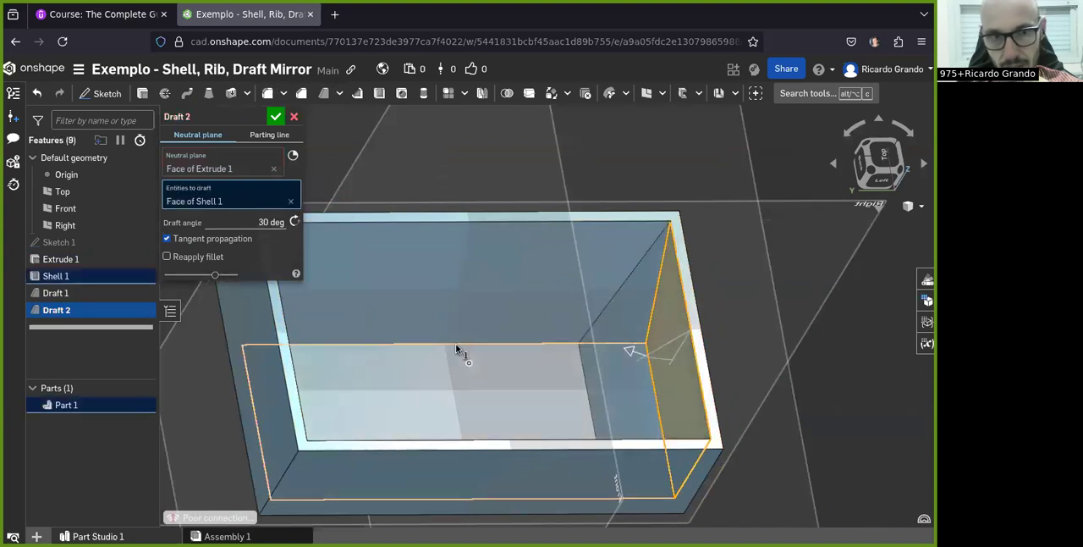
pyautogui.click(276, 116)
pyautogui.moveTo(381, 297); pyautogui.dragTo(443, 280, button='right')
pyautogui.click(56, 310)
pyautogui.click(95, 293)
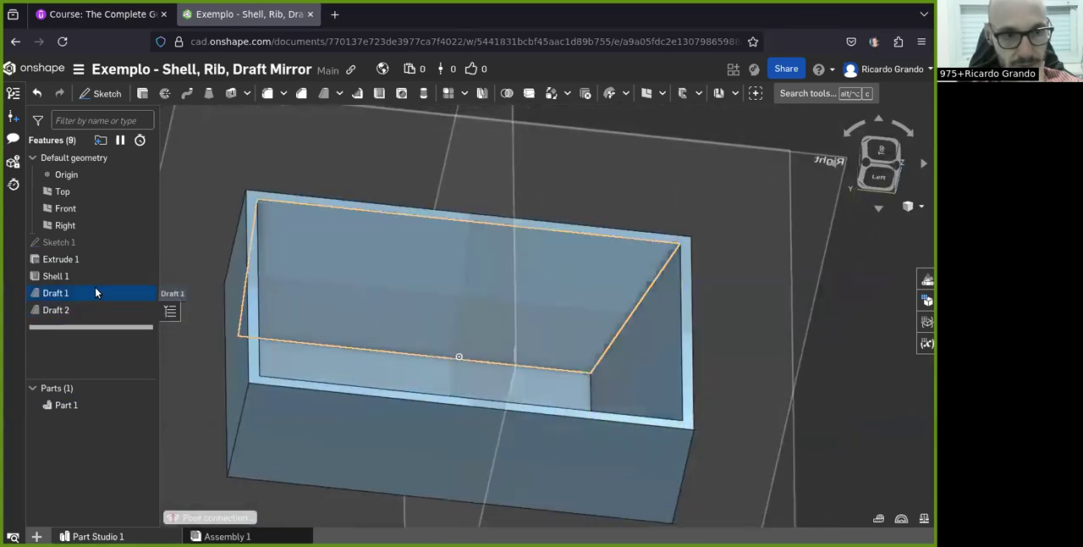
pyautogui.moveTo(443, 347); pyautogui.dragTo(413, 317, button='right')
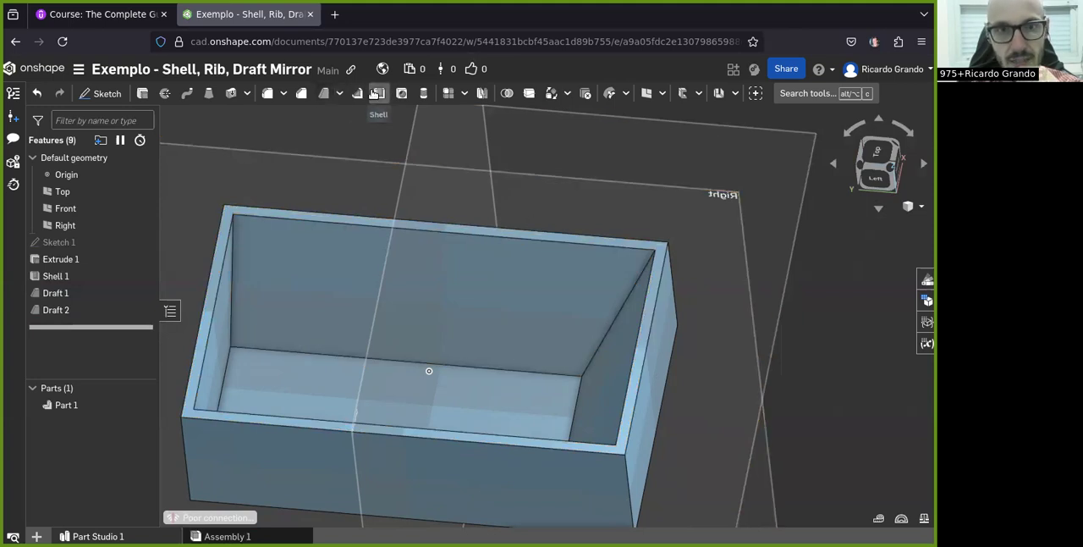
# Start a new sketch on the Right plane, viewed square to the box's long side
pyautogui.scroll(-3, 421, 296)
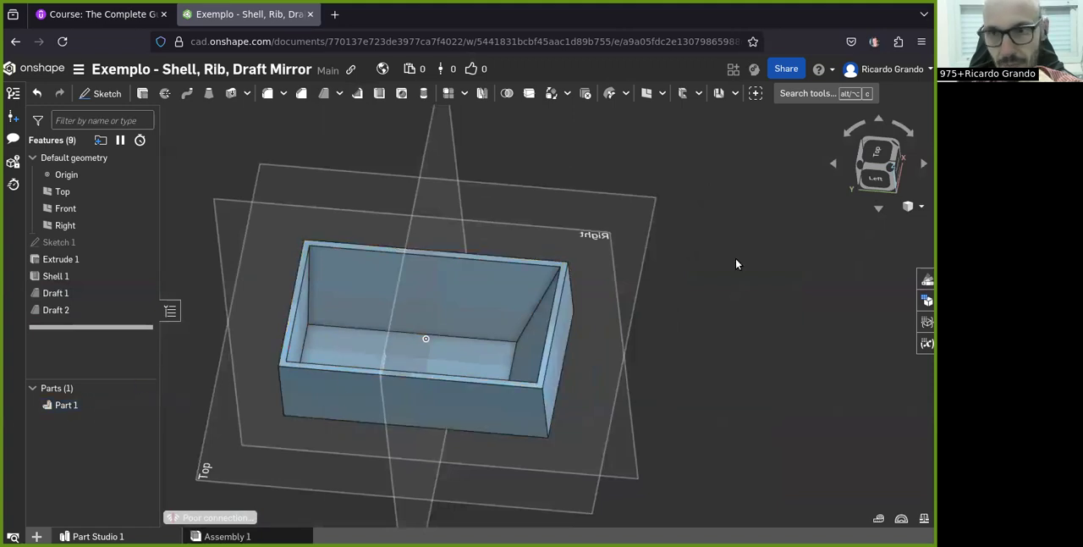
pyautogui.moveTo(434, 346); pyautogui.dragTo(429, 317, button='right')
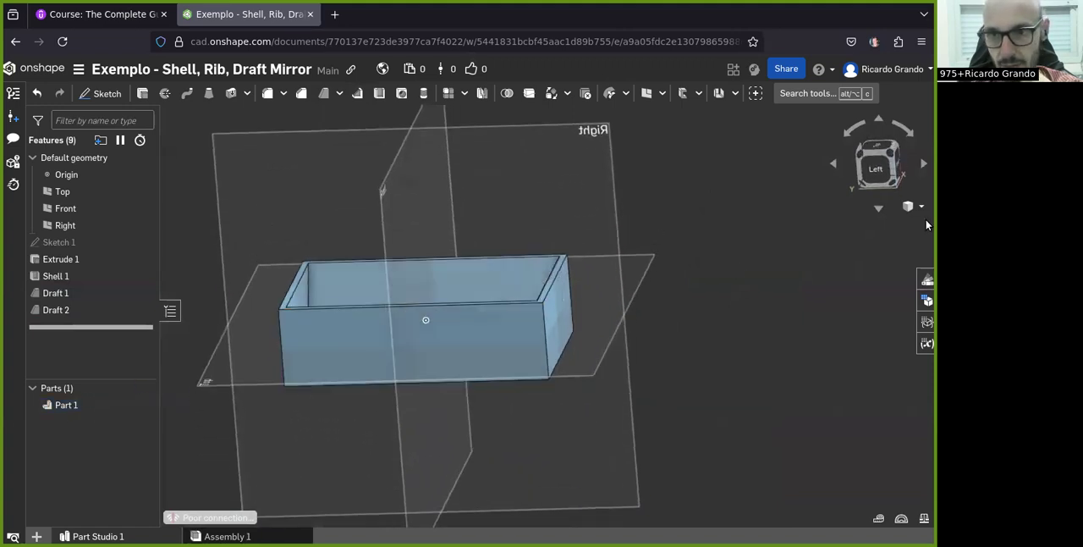
pyautogui.click(873, 175)
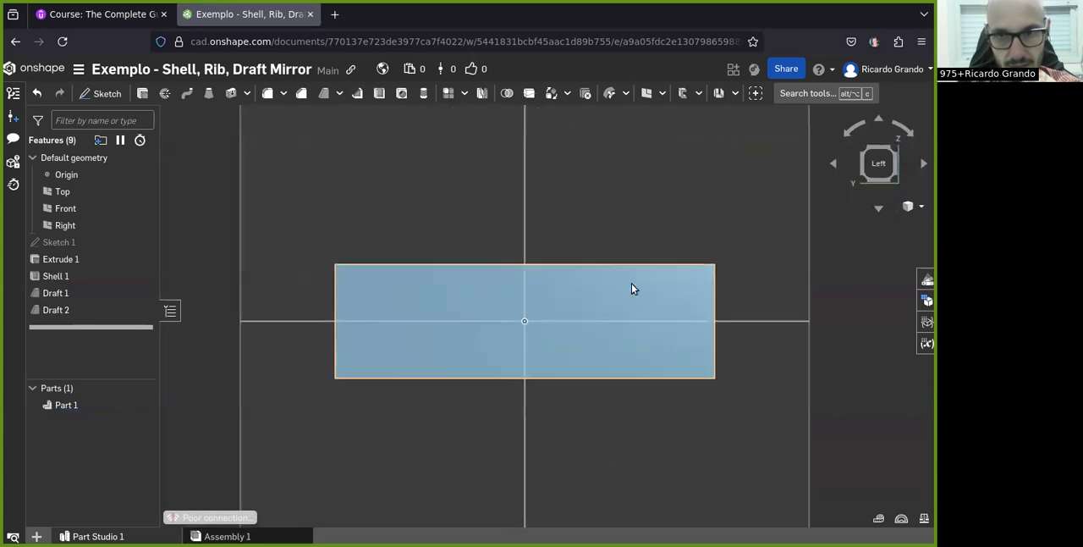
pyautogui.click(101, 93)
pyautogui.click(591, 196)
pyautogui.scroll(-3, 590, 196)
pyautogui.moveTo(535, 195)
pyautogui.mouseDown(button='right')
pyautogui.moveTo(512, 224)
pyautogui.moveTo(533, 216)
pyautogui.mouseUp(button='right')
pyautogui.press('n')
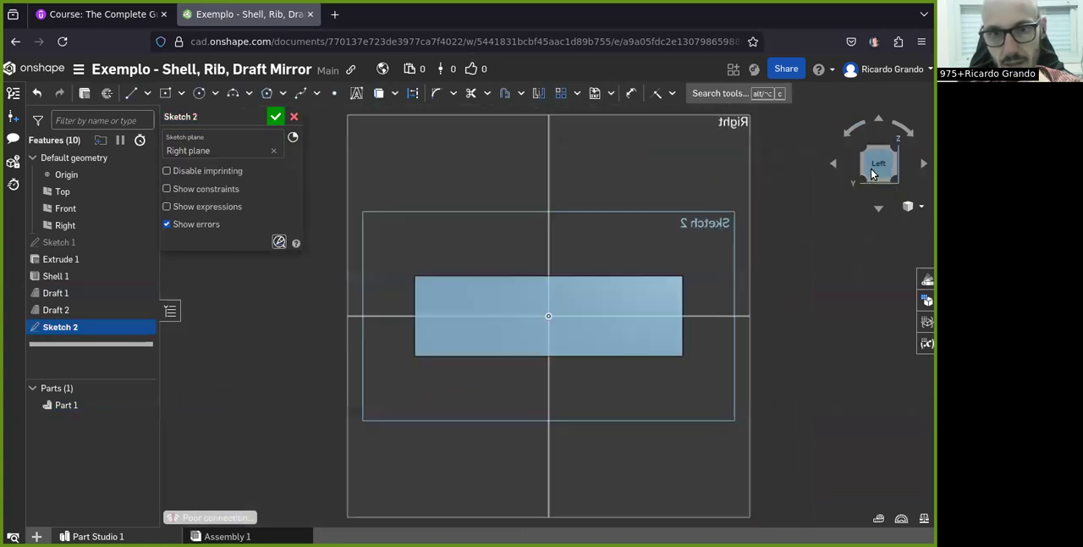
# Sketch a diagonal line about 31.7 mm long, sloping from the undrafted end wall's upper part down toward the box floor
pyautogui.scroll(3, 466, 308)
pyautogui.press('l')
pyautogui.scroll(2, 380, 294)
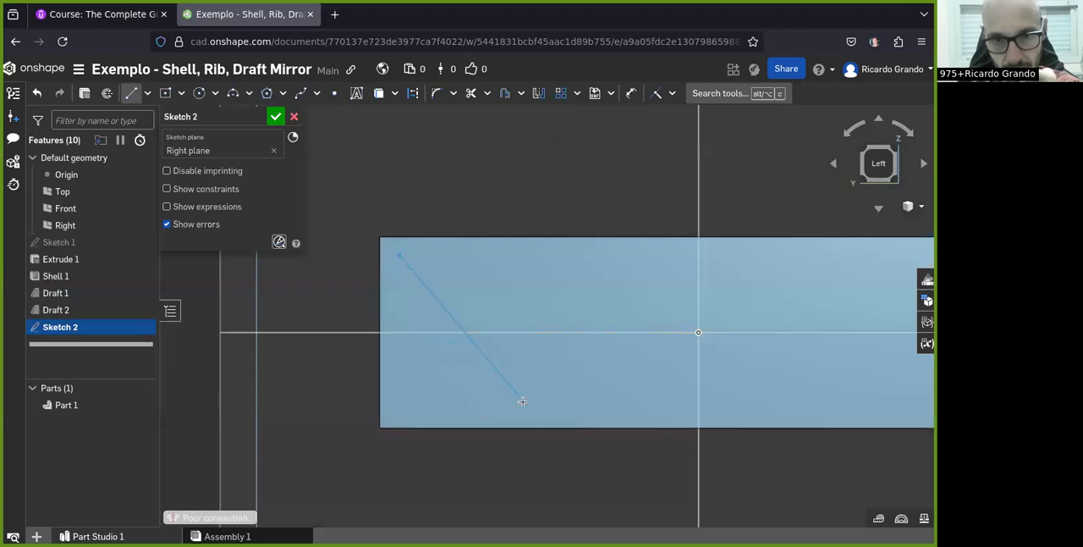
pyautogui.click(525, 411)
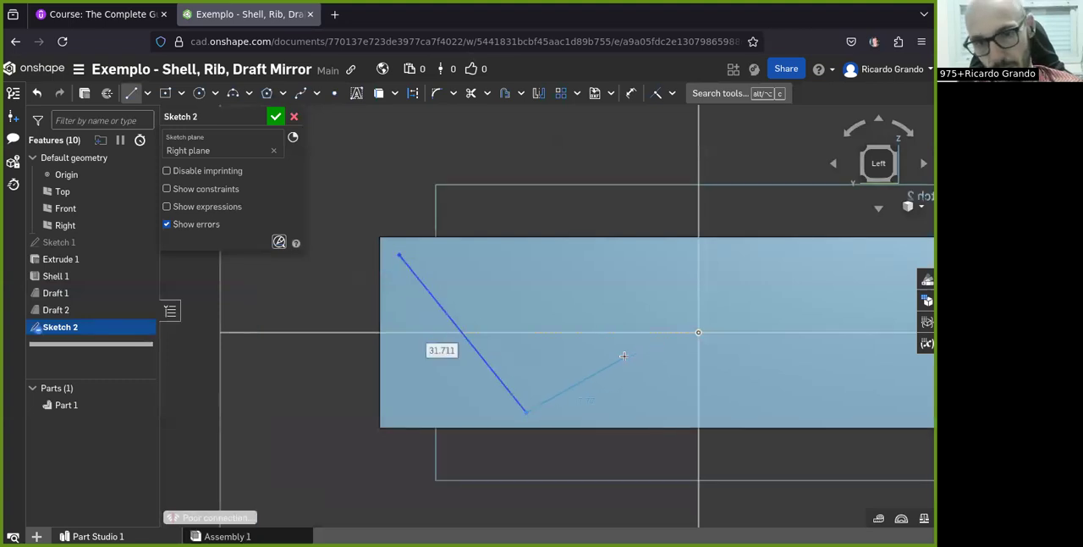
pyautogui.press('Escape')
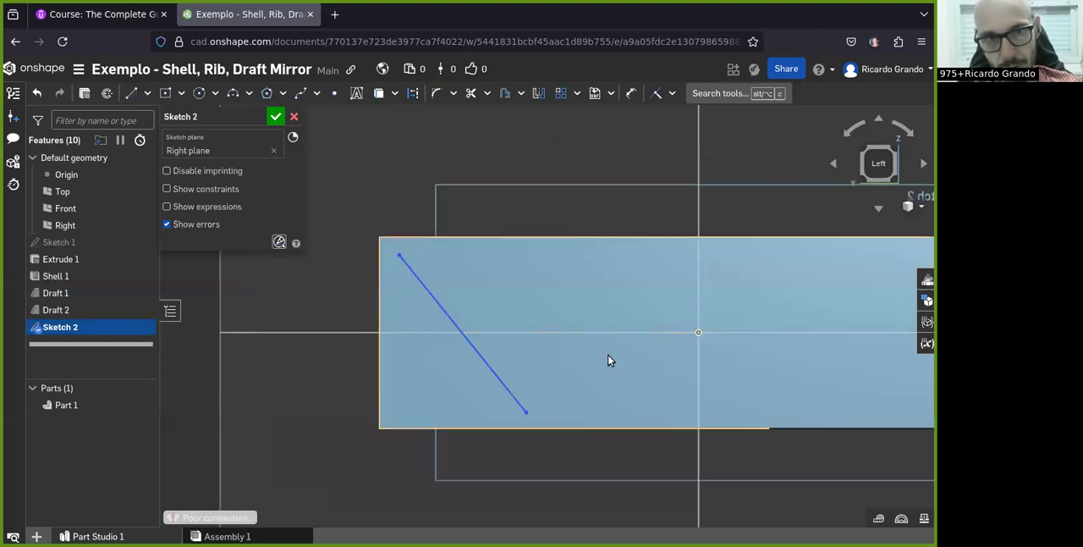
# Dimension the diagonal line's lower endpoint 12.5 mm from the Top plane
pyautogui.click(632, 97)
pyautogui.click(525, 411)
pyautogui.click(519, 332)
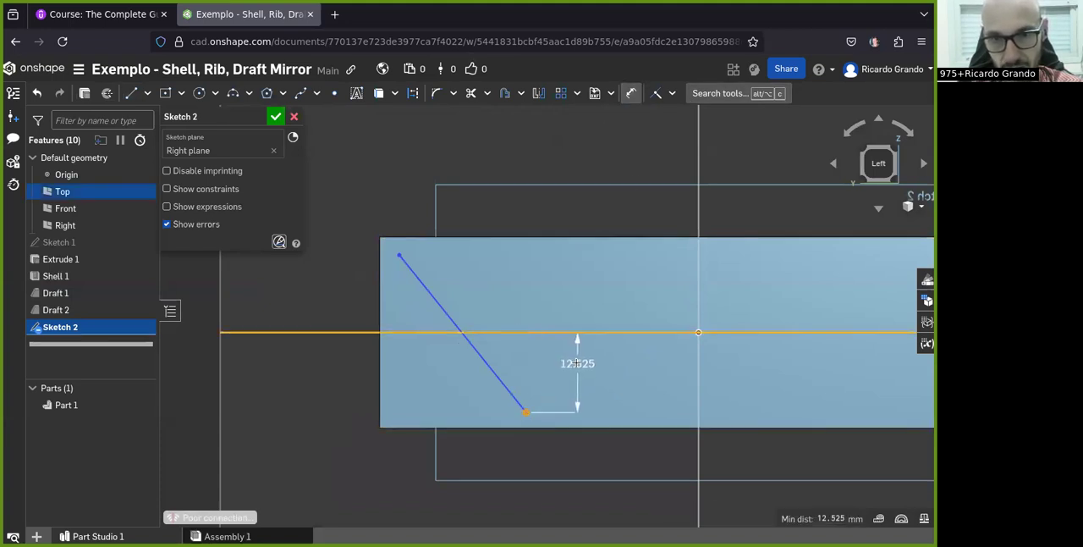
pyautogui.click(298, 363)
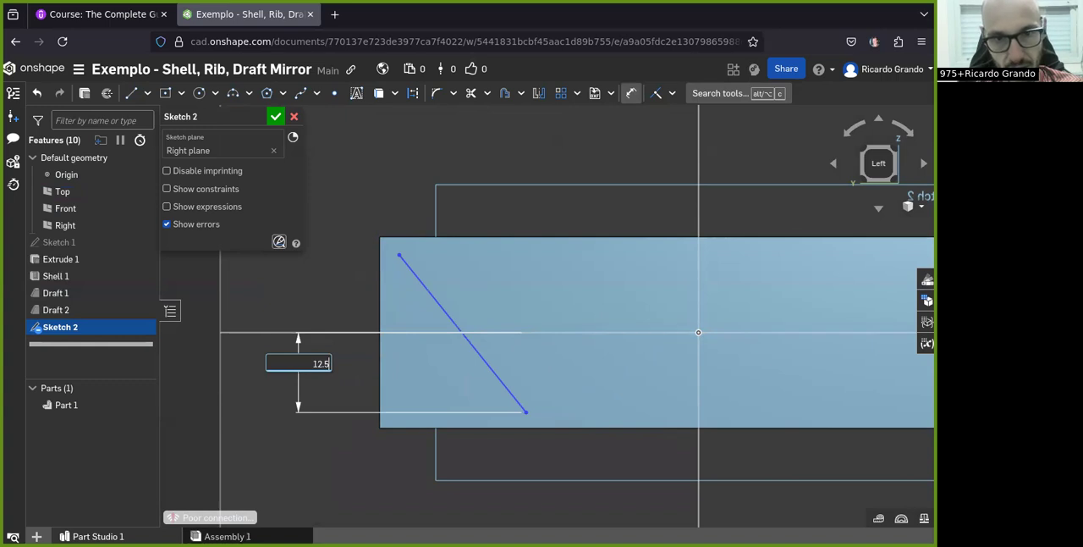
pyautogui.press('Return')
# Dimension the diagonal line's upper endpoint 12.5 mm from the Top plane
pyautogui.moveTo(546, 317)
pyautogui.mouseDown(button='right')
pyautogui.moveTo(527, 347)
pyautogui.moveTo(547, 317)
pyautogui.moveTo(539, 309)
pyautogui.mouseUp(button='right')
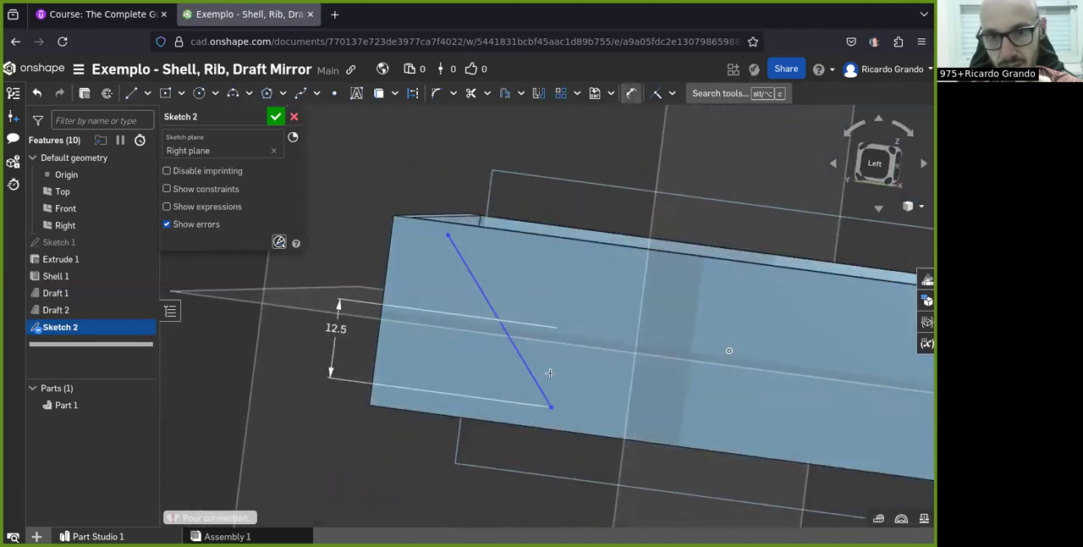
pyautogui.moveTo(501, 411); pyautogui.dragTo(529, 326, button='right')
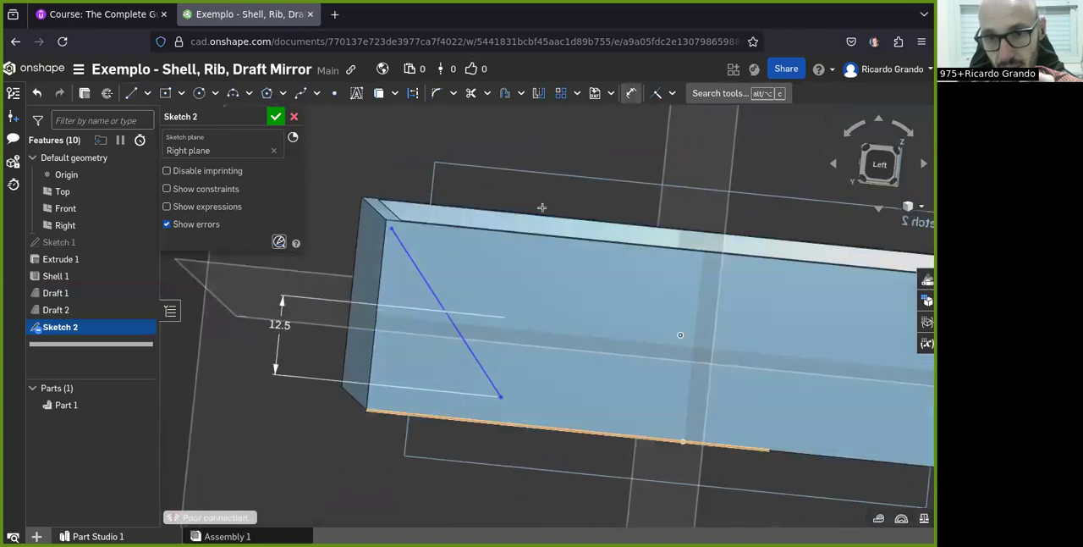
pyautogui.moveTo(531, 406); pyautogui.dragTo(483, 380, button='right')
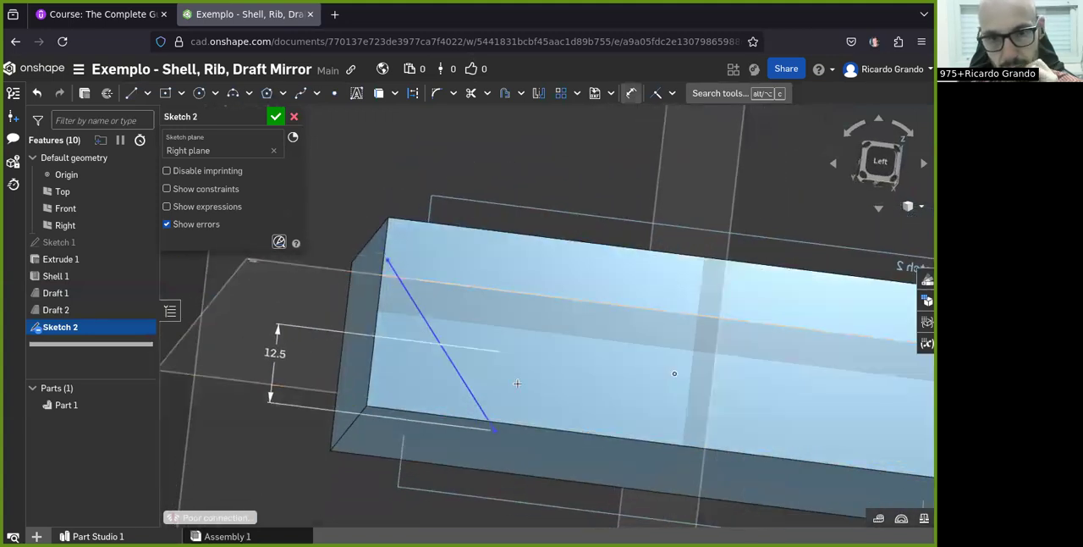
pyautogui.moveTo(511, 377)
pyautogui.mouseDown(button='right')
pyautogui.moveTo(504, 409)
pyautogui.moveTo(464, 428)
pyautogui.mouseUp(button='right')
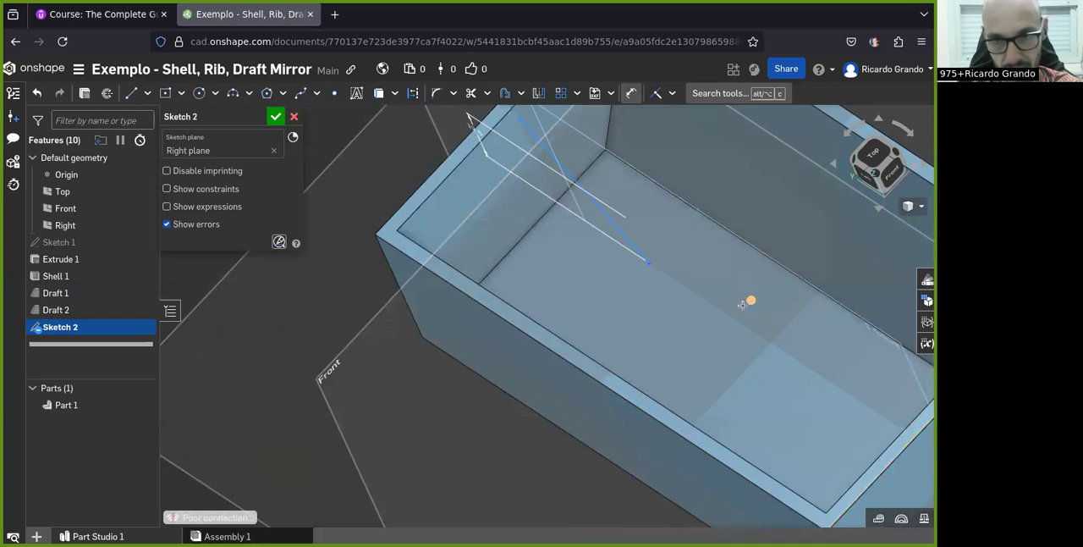
pyautogui.moveTo(527, 380); pyautogui.dragTo(741, 246, button='right')
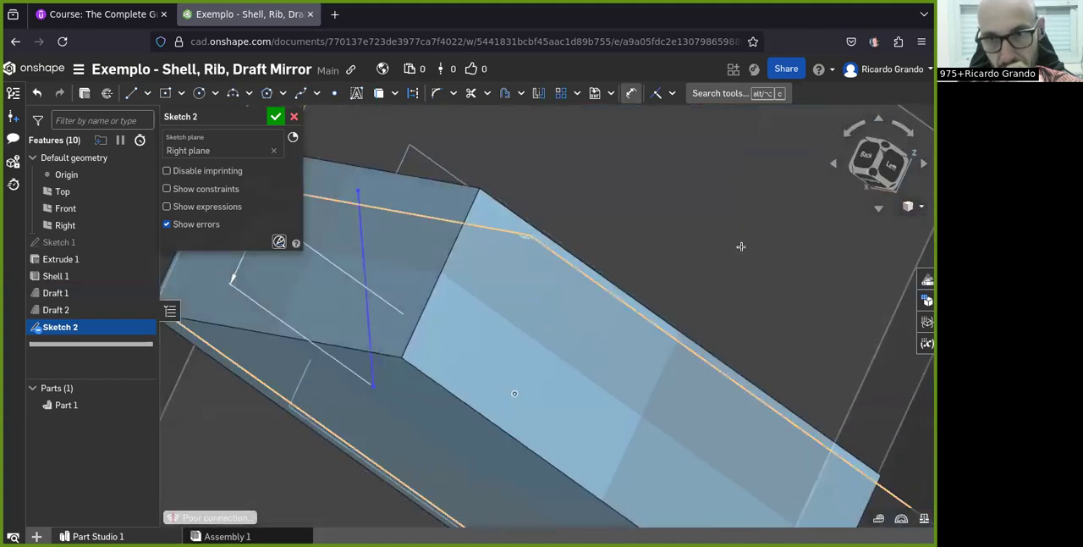
pyautogui.click(889, 165)
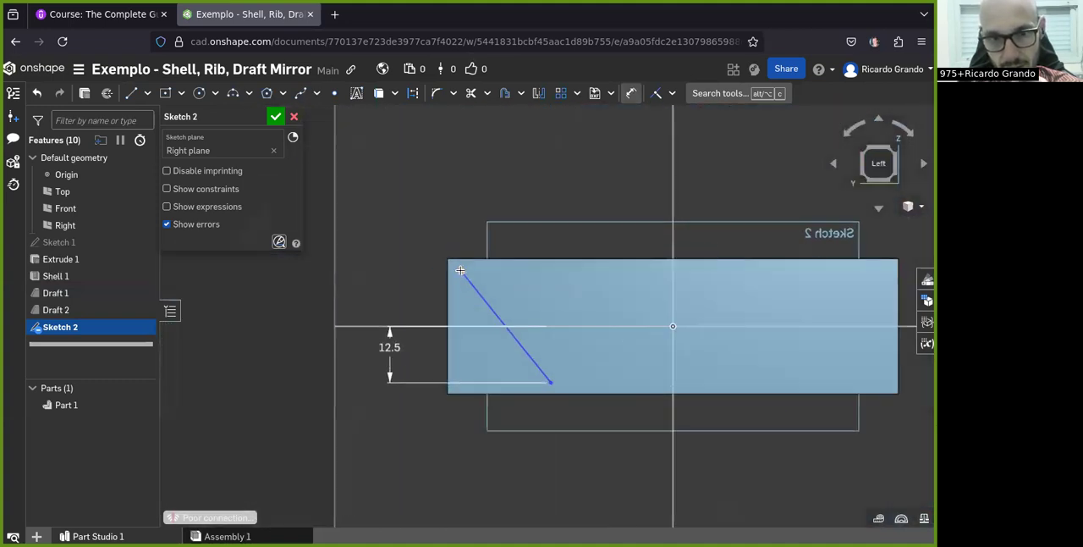
pyautogui.click(550, 325)
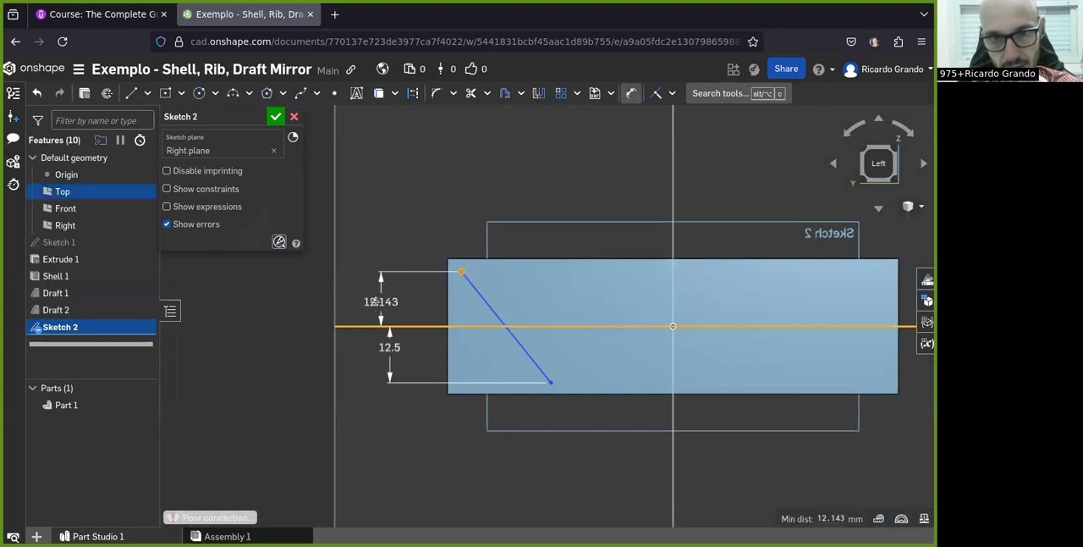
pyautogui.click(352, 288)
pyautogui.write('12.5')
pyautogui.press('Return')
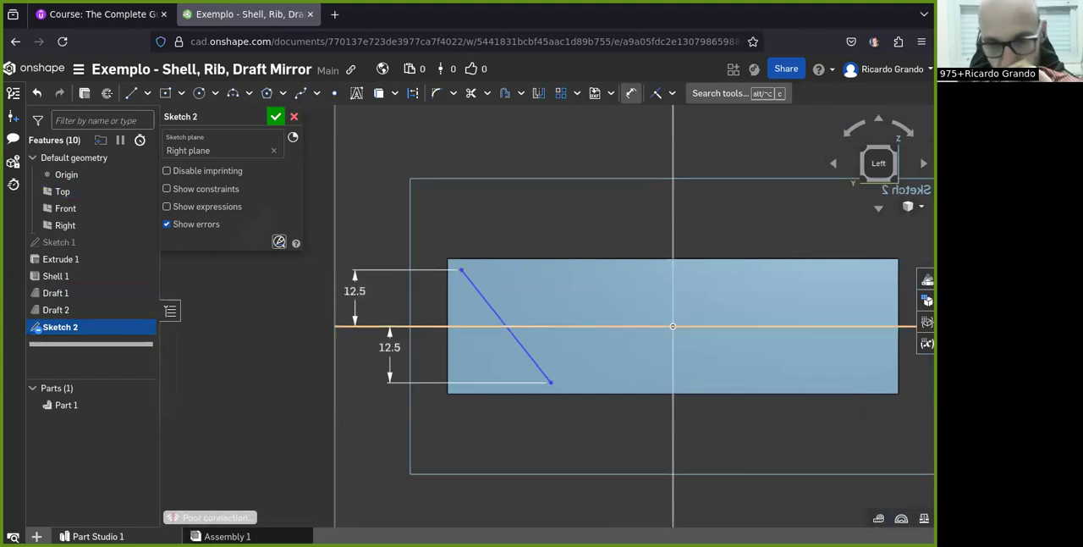
# Dimension the diagonal line's length and its distance from the origin at their drawn values, and finish the sketch
pyautogui.click(479, 290)
pyautogui.click(605, 201)
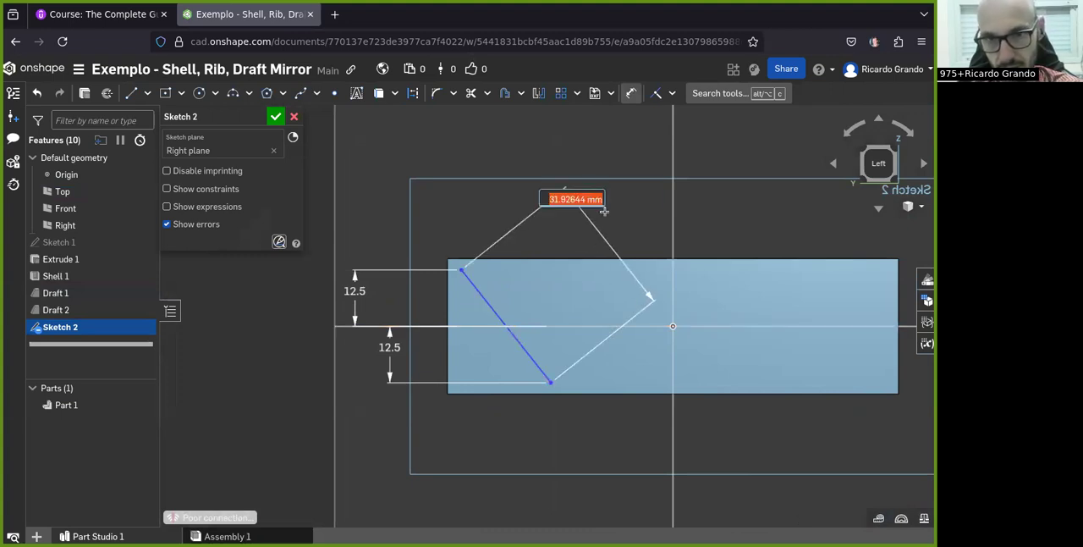
pyautogui.press('Return')
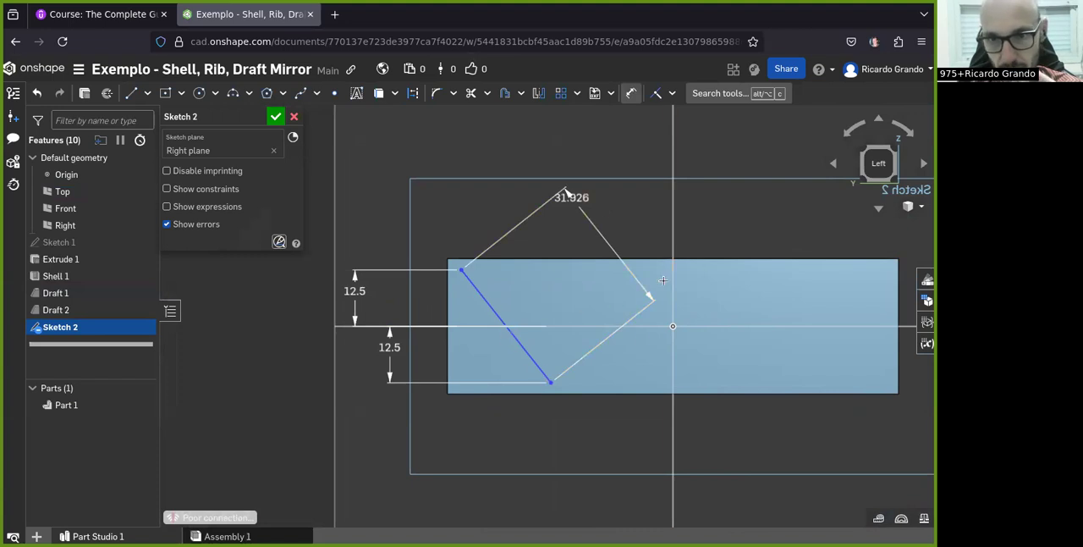
pyautogui.click(672, 326)
pyautogui.click(506, 327)
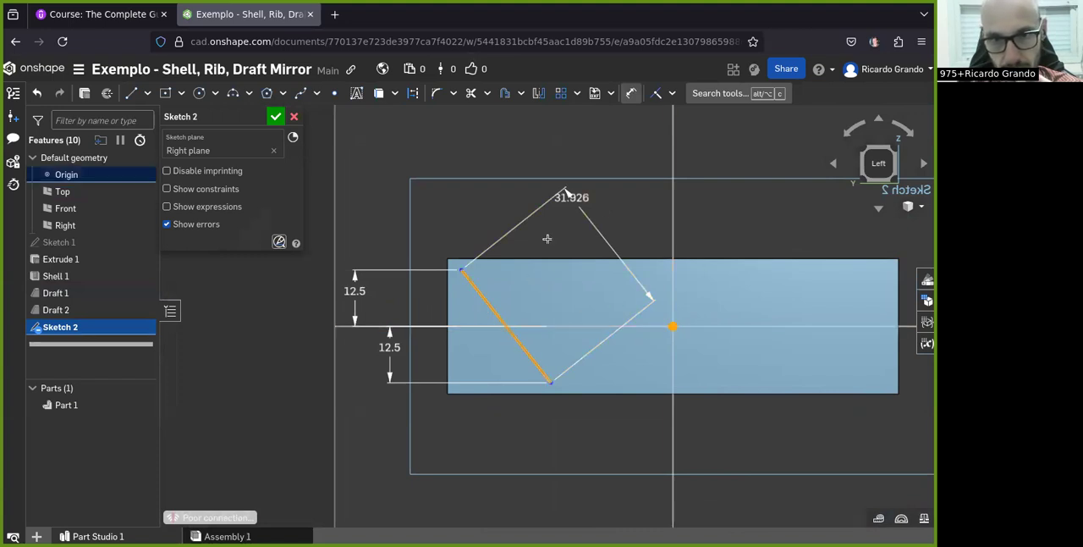
pyautogui.click(443, 140)
pyautogui.press('Return')
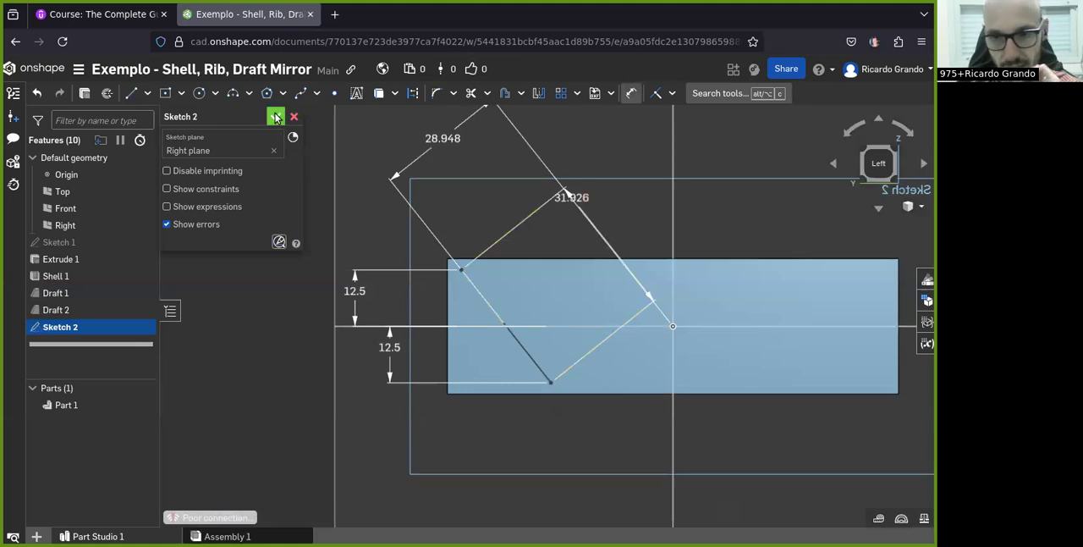
# Create a rib from the diagonal sketch line, parallel to the sketch plane and merged with the box
pyautogui.moveTo(551, 292); pyautogui.dragTo(536, 340, button='right')
pyautogui.click(536, 204)
pyautogui.scroll(-2, 537, 206)
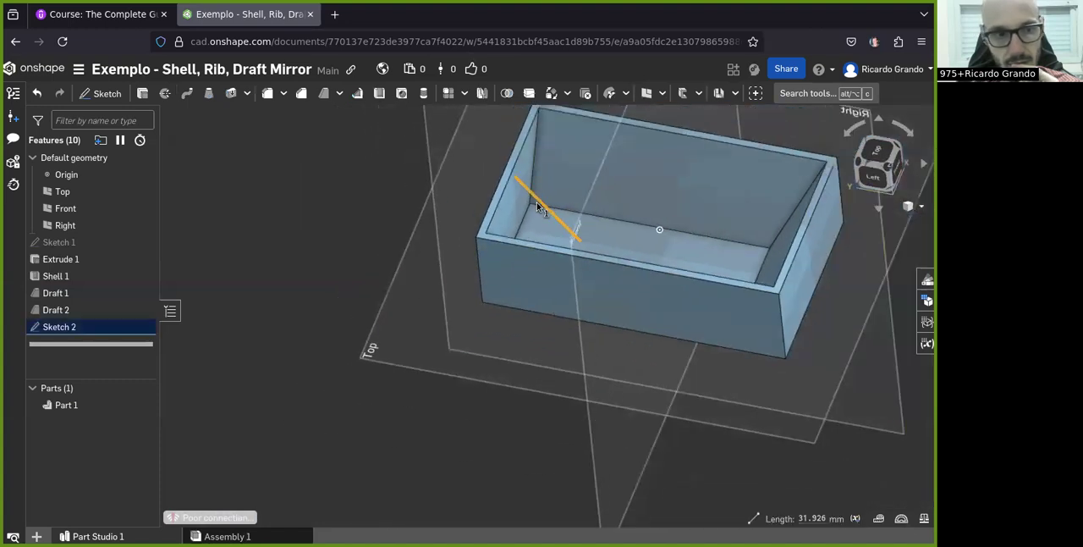
pyautogui.scroll(4, 579, 159)
pyautogui.scroll(-1, 508, 218)
pyautogui.scroll(-3, 388, 263)
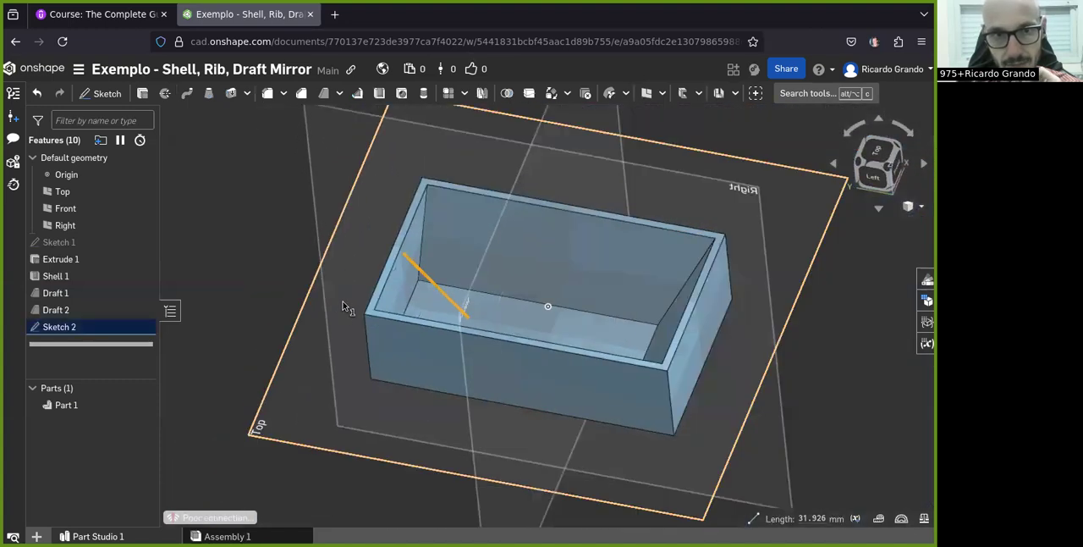
pyautogui.scroll(1, 364, 279)
pyautogui.click(357, 95)
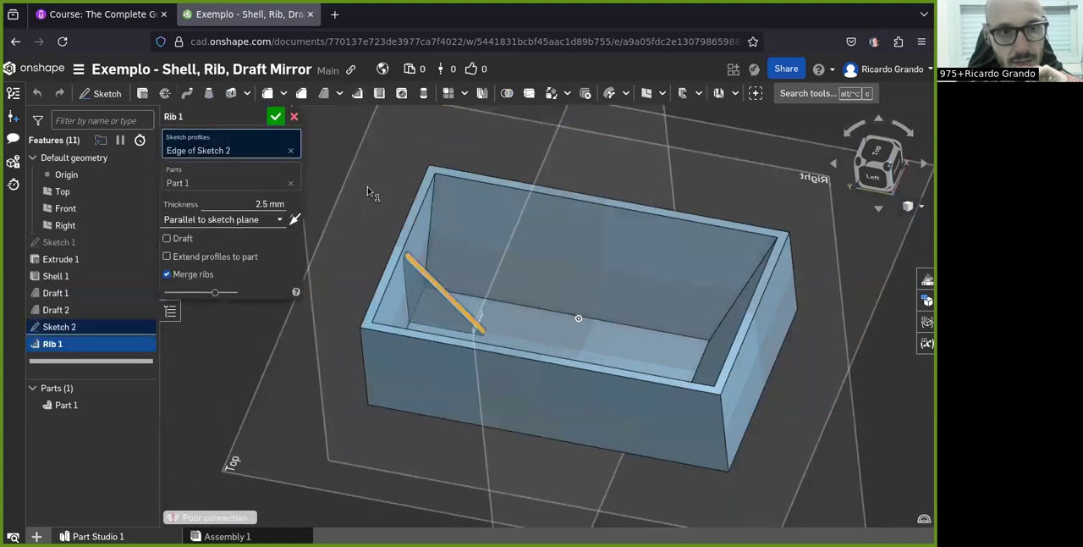
# Set the rib's thickness to 5 mm and accept the feature
pyautogui.scroll(3, 481, 259)
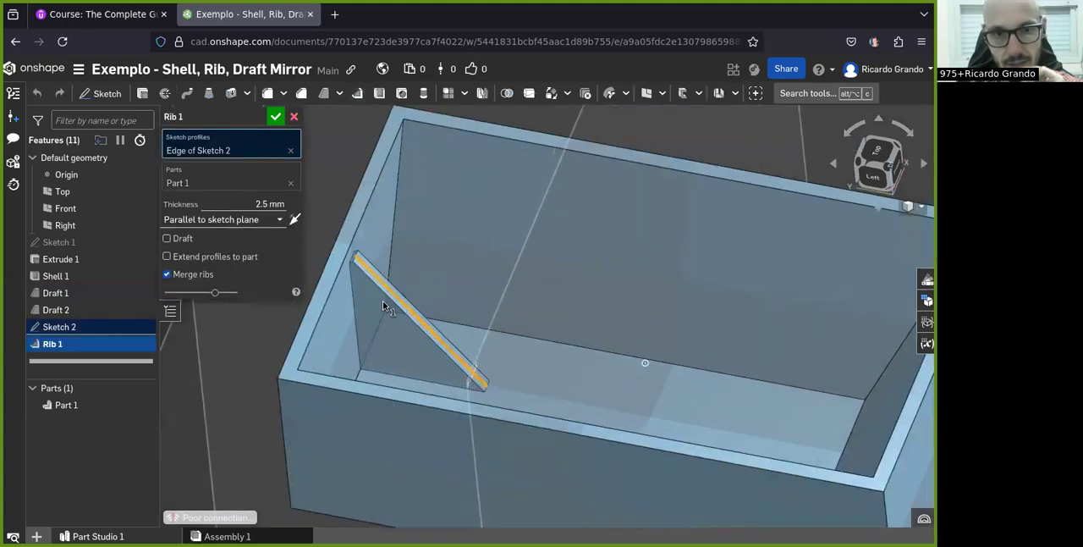
pyautogui.scroll(2, 365, 303)
pyautogui.moveTo(466, 341); pyautogui.dragTo(472, 377, button='right')
pyautogui.scroll(-5, 479, 314)
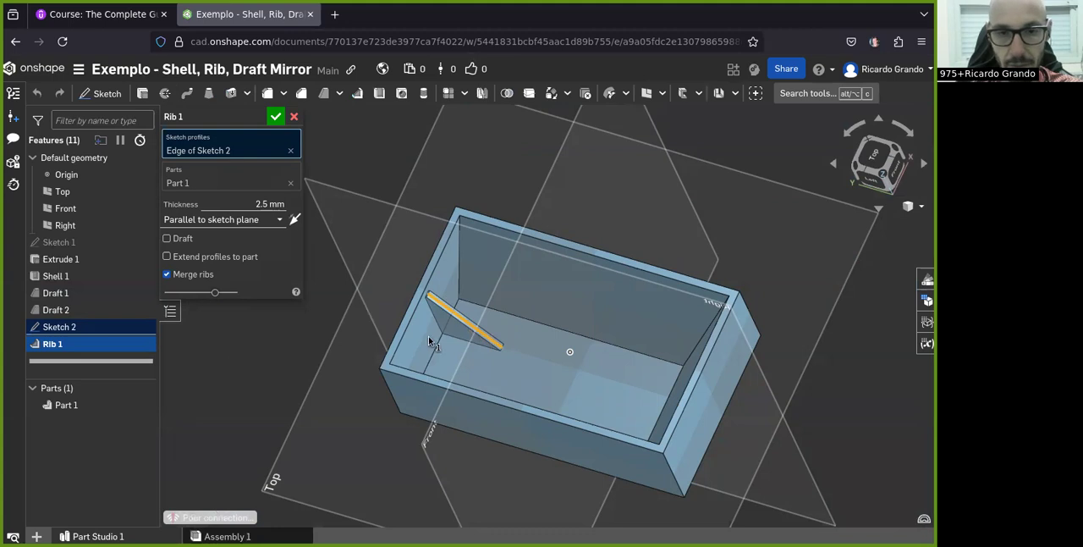
pyautogui.scroll(3, 462, 328)
pyautogui.click(255, 204)
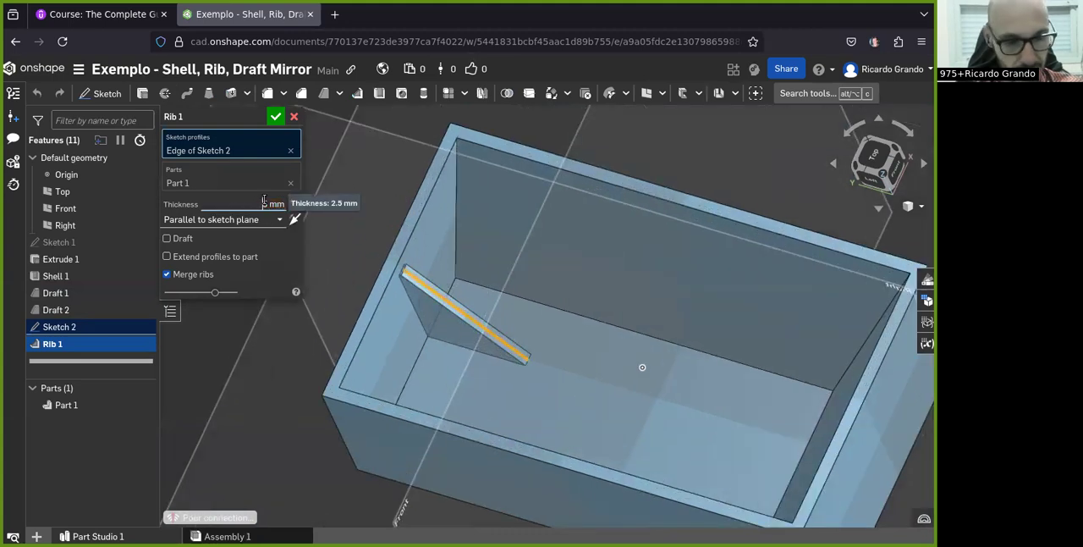
pyautogui.click(276, 116)
pyautogui.moveTo(483, 351)
pyautogui.mouseDown(button='right')
pyautogui.moveTo(464, 342)
pyautogui.moveTo(482, 343)
pyautogui.mouseUp(button='right')
pyautogui.scroll(-3, 464, 311)
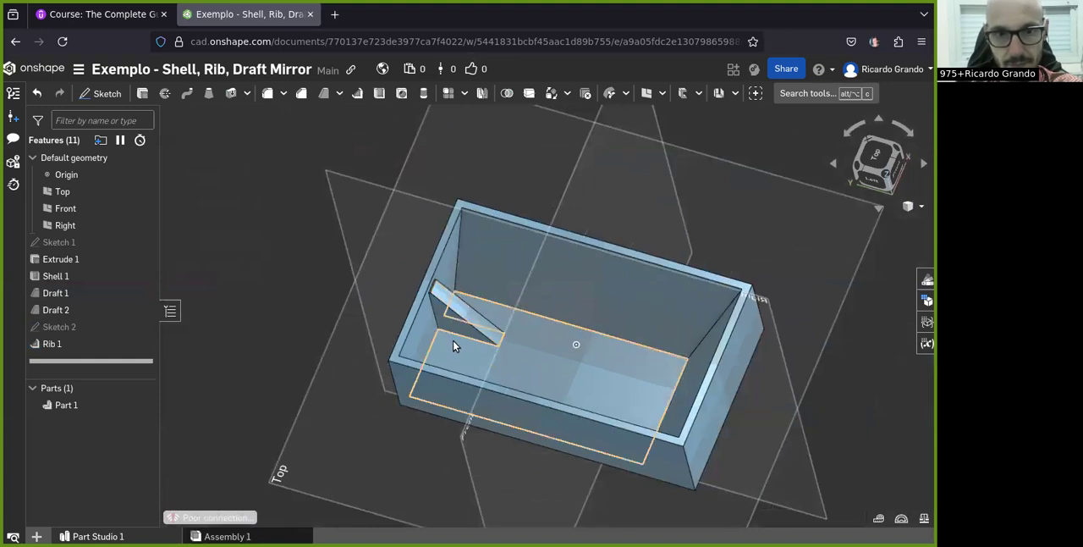
pyautogui.moveTo(514, 359)
pyautogui.mouseDown(button='right')
pyautogui.moveTo(532, 326)
pyautogui.moveTo(525, 370)
pyautogui.moveTo(507, 377)
pyautogui.moveTo(533, 364)
pyautogui.moveTo(507, 354)
pyautogui.moveTo(527, 366)
pyautogui.moveTo(536, 344)
pyautogui.moveTo(530, 358)
pyautogui.mouseUp(button='right')
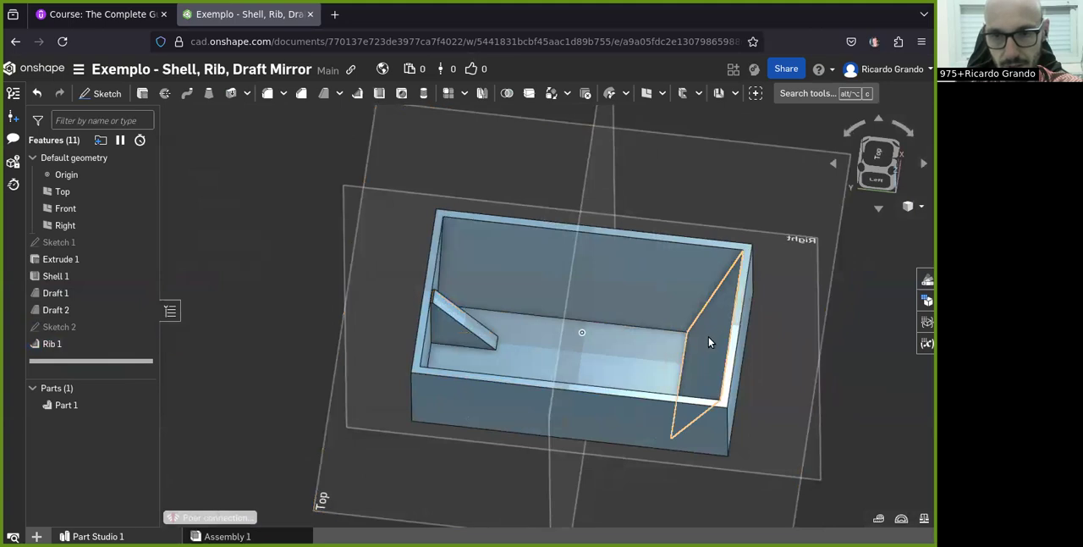
pyautogui.scroll(-2, 708, 337)
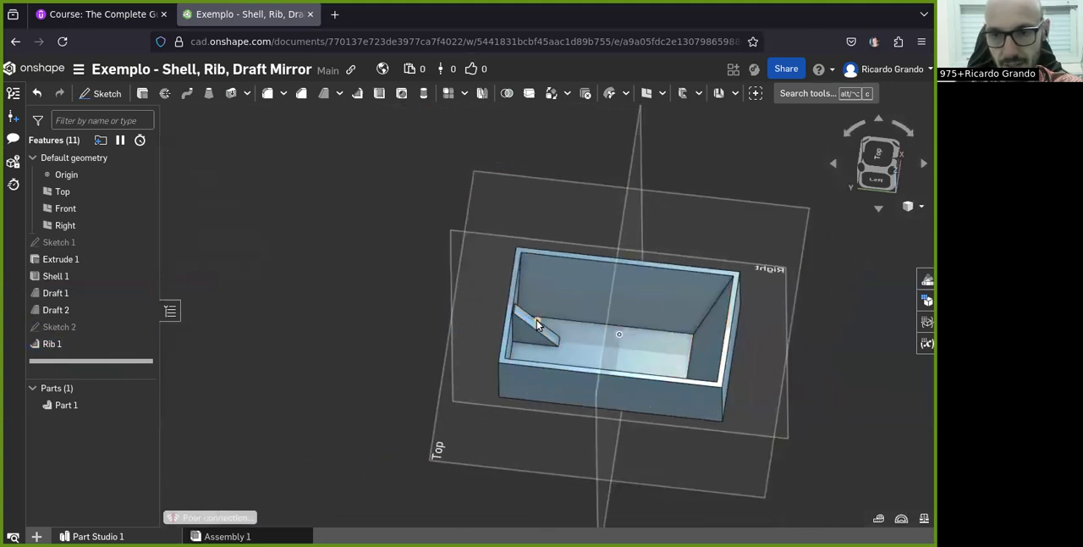
pyautogui.scroll(2, 546, 336)
pyautogui.moveTo(632, 361); pyautogui.dragTo(617, 371, button='right')
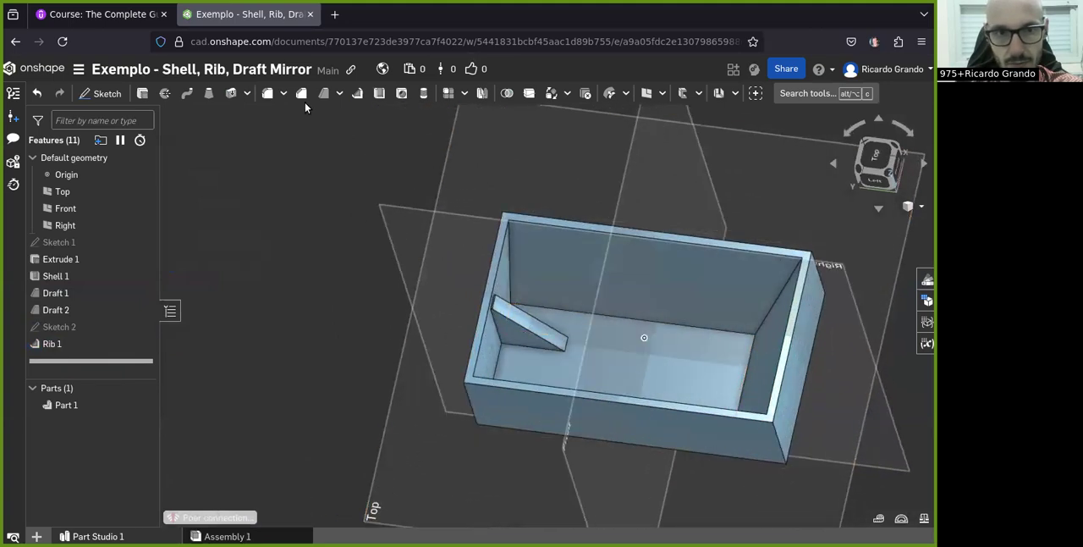
pyautogui.scroll(-2, 531, 330)
pyautogui.scroll(3, 757, 363)
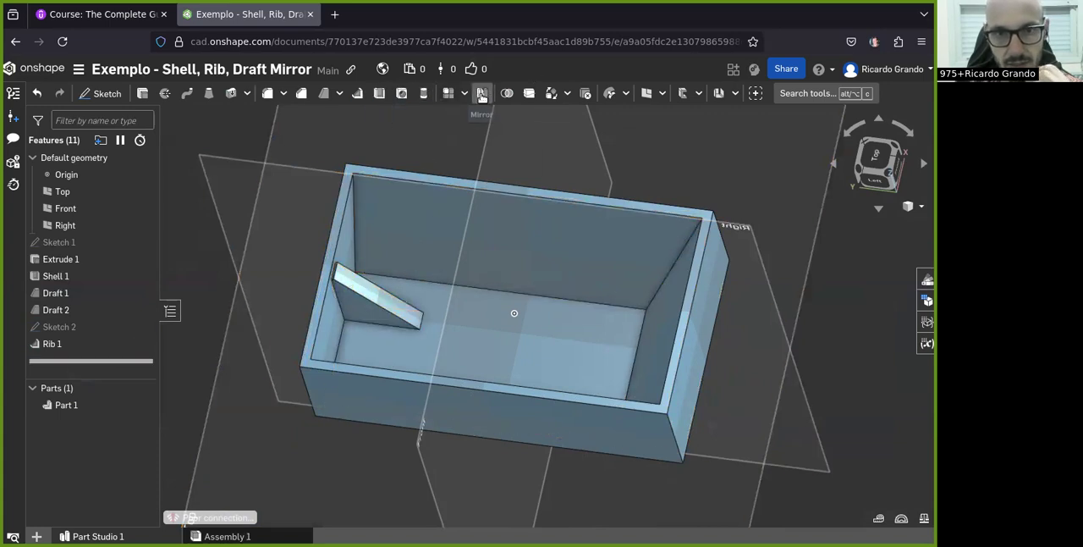
pyautogui.moveTo(575, 237); pyautogui.dragTo(693, 299, button='right')
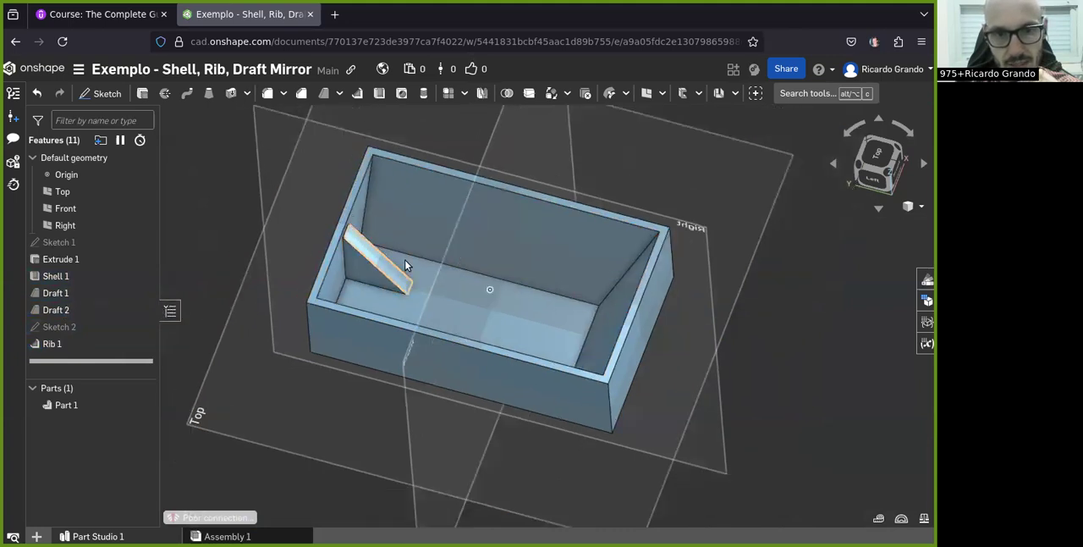
pyautogui.scroll(-5, 364, 280)
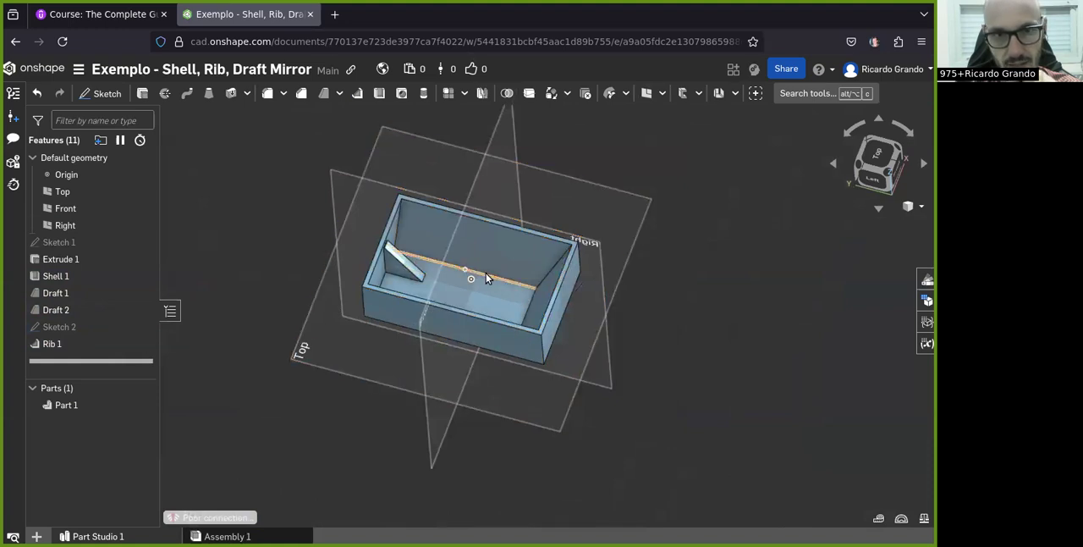
pyautogui.scroll(2, 491, 280)
# Mirror Part 1 about the outer face of the end wall opposite the rib, adding the copy to the original part
pyautogui.click(481, 94)
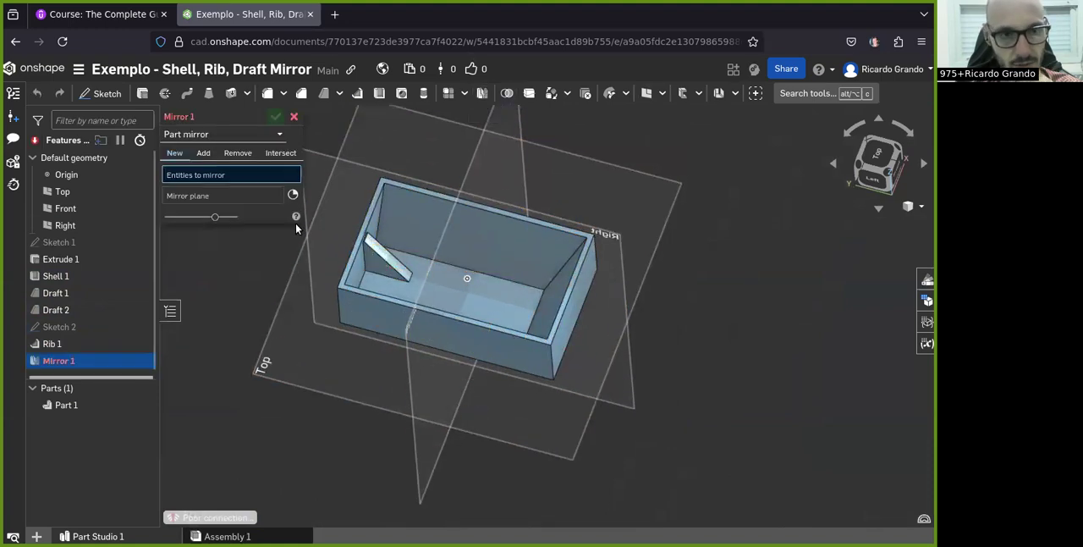
pyautogui.click(61, 405)
pyautogui.scroll(-3, 333, 312)
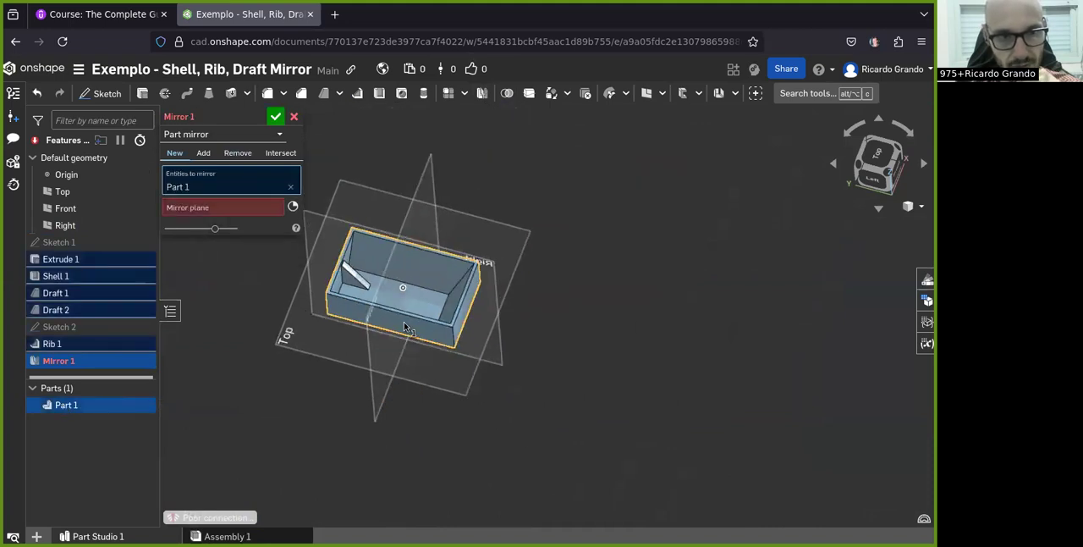
pyautogui.moveTo(404, 328); pyautogui.dragTo(390, 323, button='right')
pyautogui.scroll(5, 452, 326)
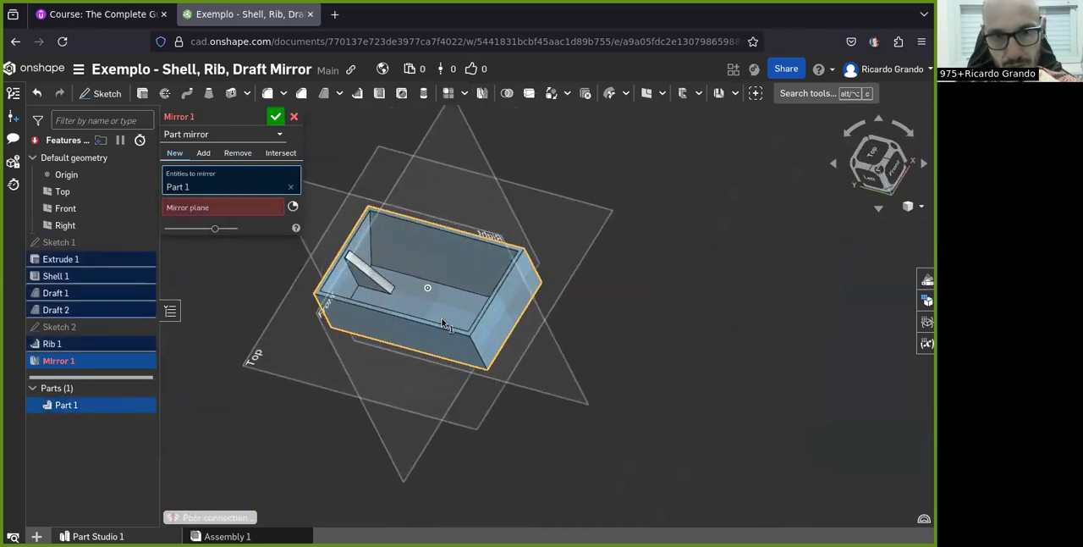
pyautogui.click(184, 208)
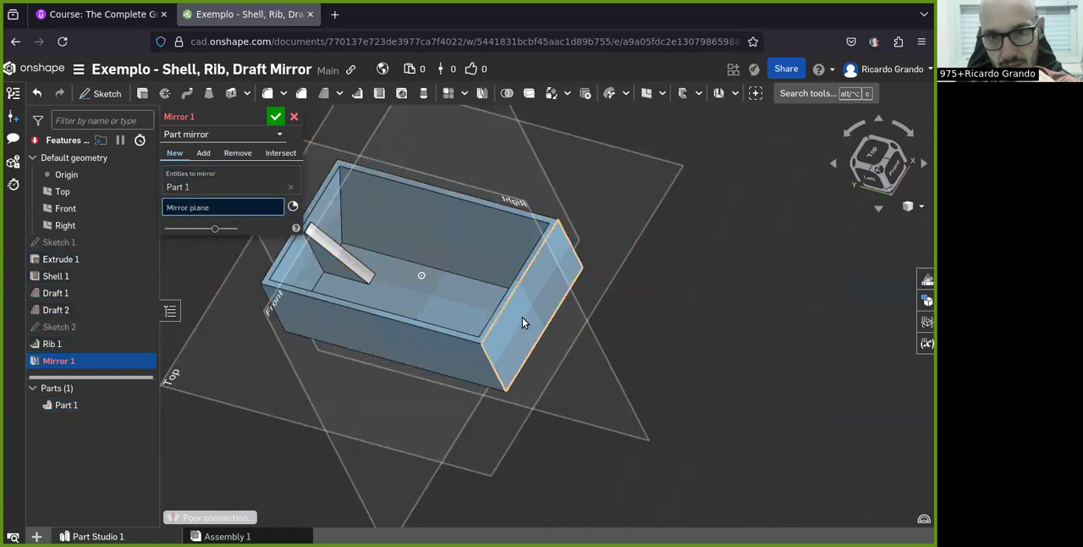
pyautogui.click(522, 321)
pyautogui.moveTo(522, 322); pyautogui.dragTo(570, 361, button='right')
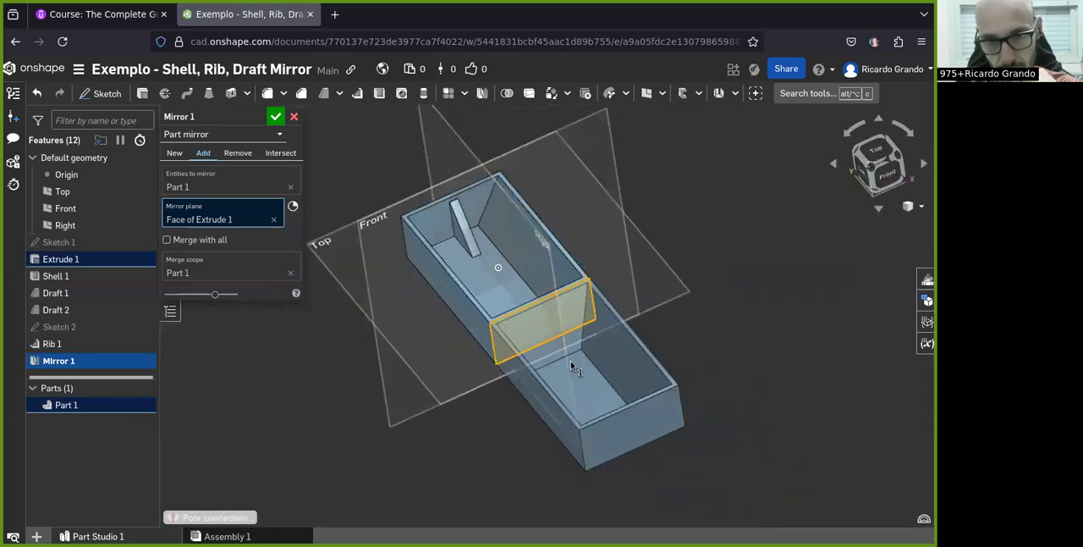
pyautogui.click(275, 119)
# Inspect the mirrored box, then reopen the Shell feature to review its removed face and thickness, and close it
pyautogui.moveTo(446, 339); pyautogui.dragTo(602, 380, button='right')
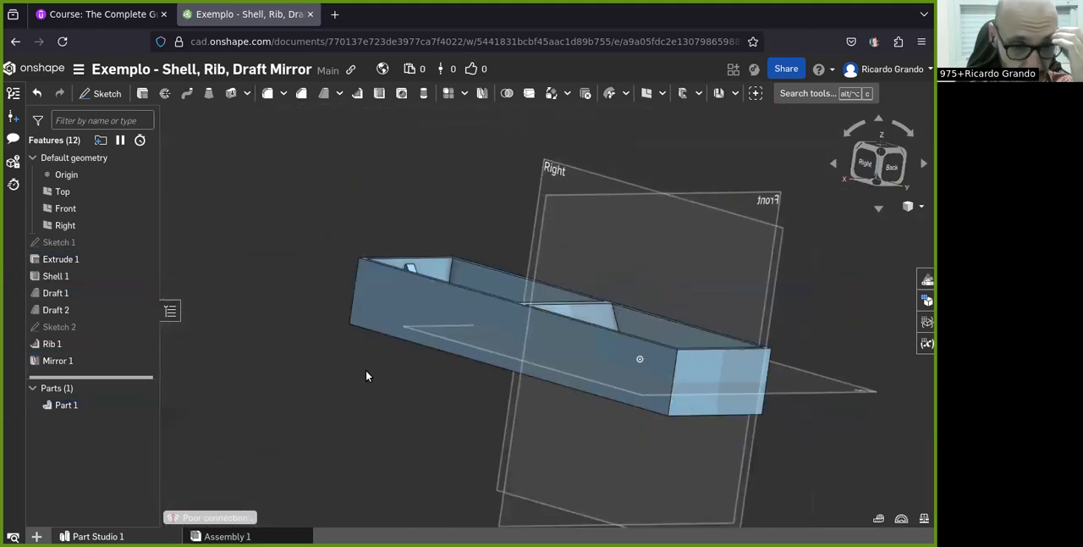
pyautogui.moveTo(536, 347); pyautogui.dragTo(506, 388, button='right')
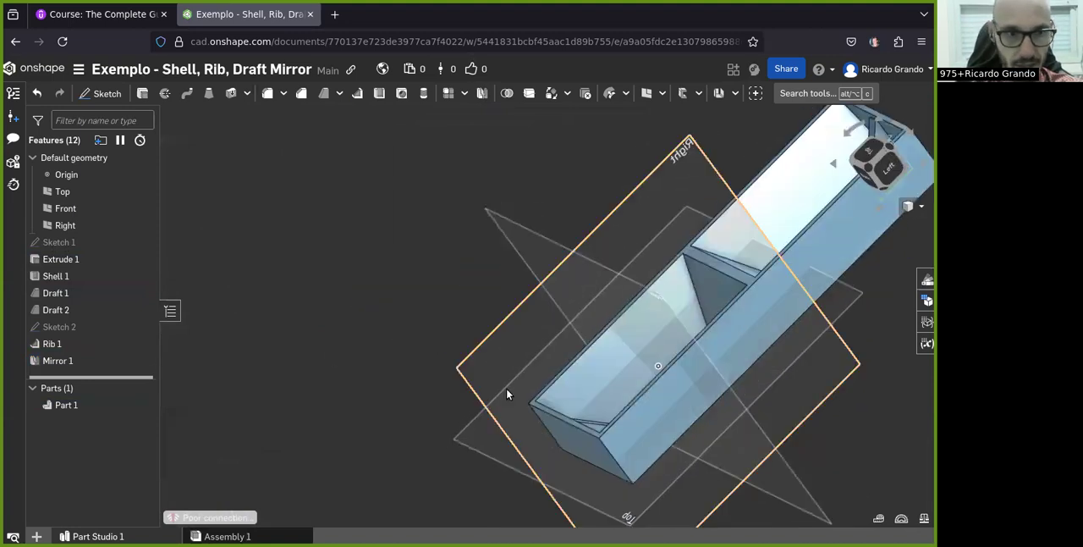
pyautogui.doubleClick(60, 277)
pyautogui.scroll(-2, 804, 338)
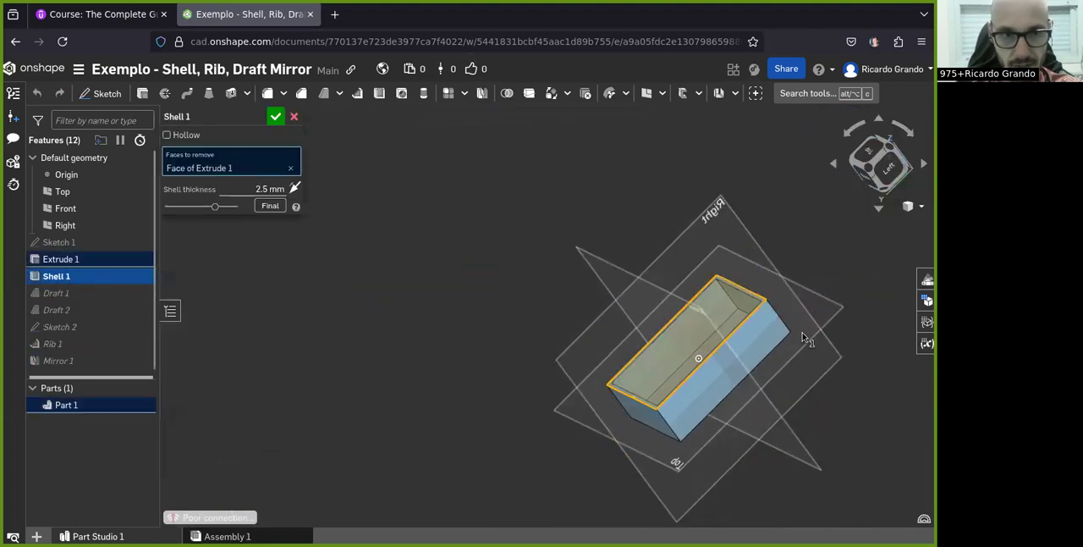
pyautogui.moveTo(645, 366); pyautogui.dragTo(711, 368, button='right')
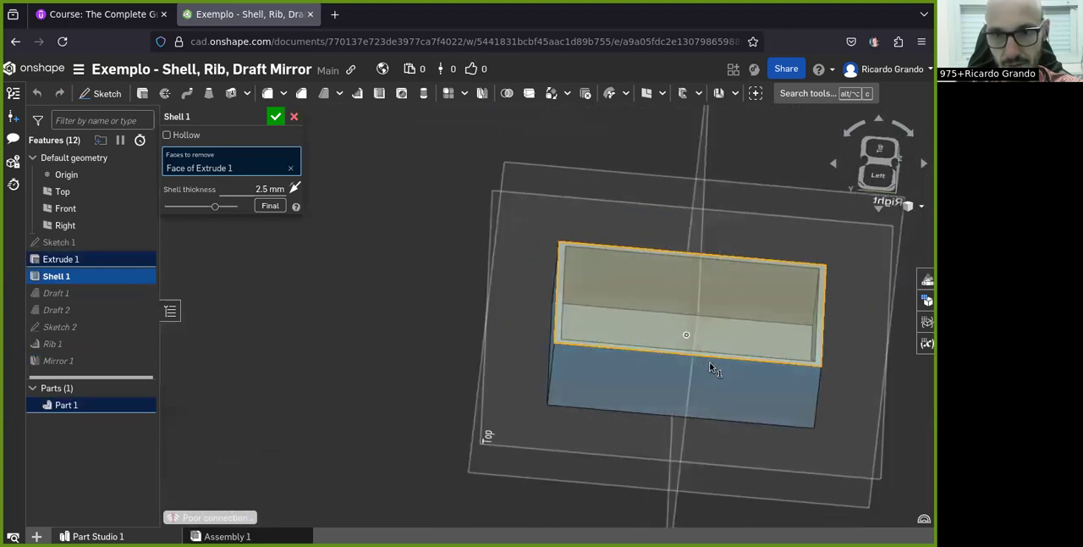
pyautogui.moveTo(762, 330); pyautogui.dragTo(661, 318, button='right')
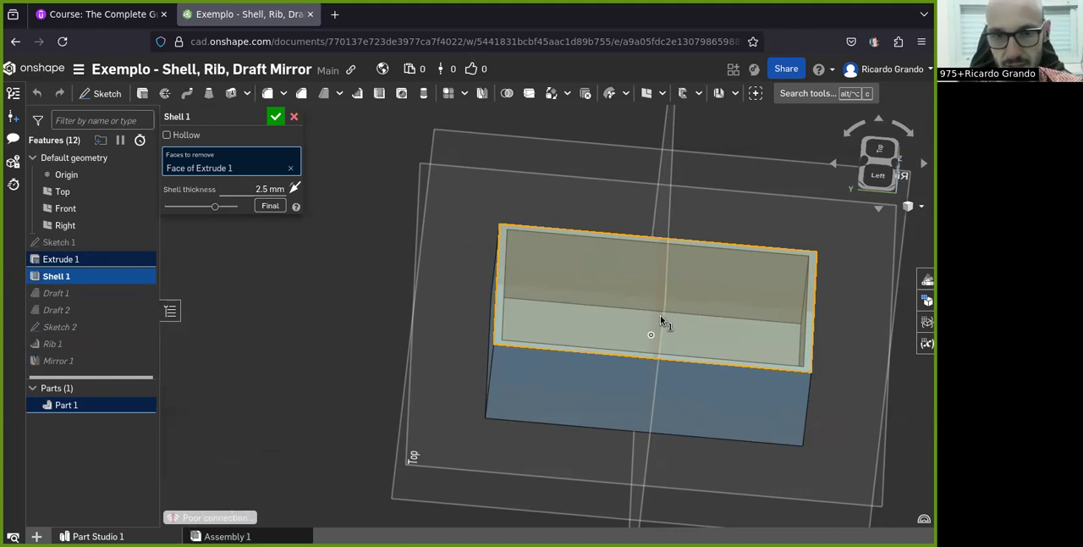
pyautogui.click(275, 116)
# Reopen the first Draft feature to review its neutral plane, drafted face and angle, and close it without changes
pyautogui.click(58, 293)
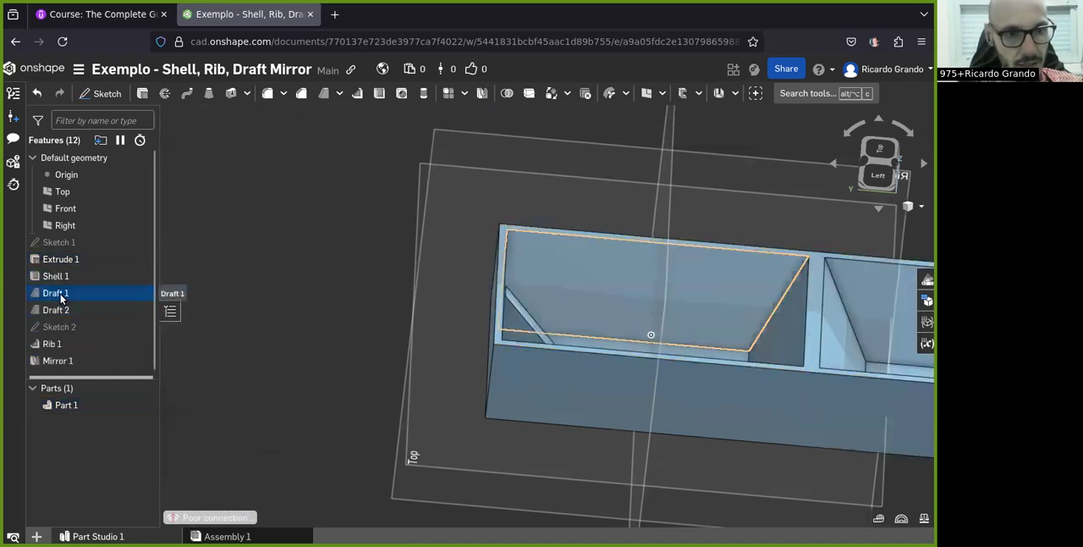
pyautogui.doubleClick(61, 296)
pyautogui.scroll(3, 728, 257)
pyautogui.moveTo(736, 259); pyautogui.dragTo(623, 261, button='right')
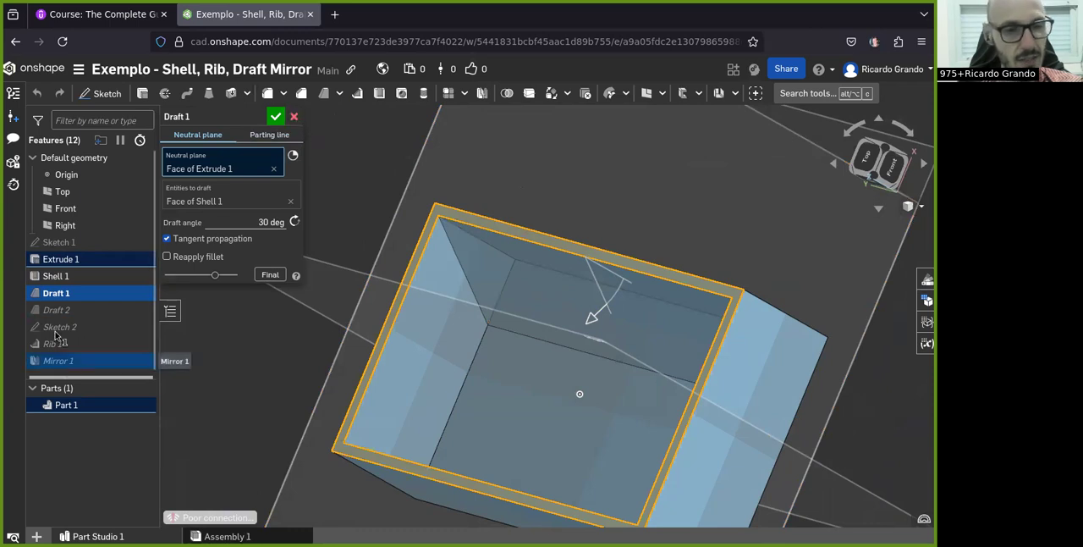
pyautogui.click(295, 119)
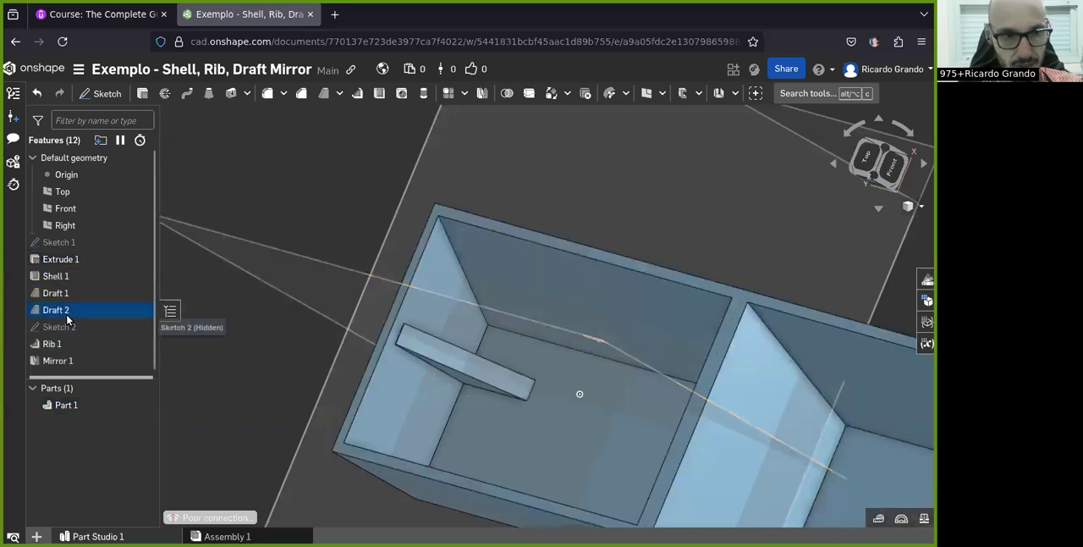
# Examine the rib inside the box, then reopen the Mirror feature to review its entities and mirror plane, and cancel the edit
pyautogui.moveTo(401, 389); pyautogui.dragTo(459, 378, button='right')
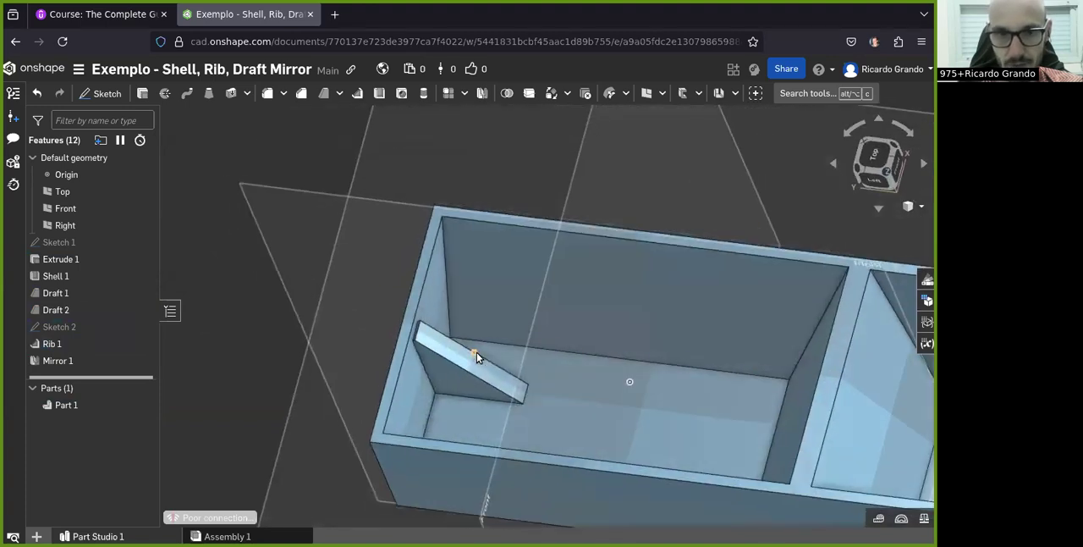
pyautogui.moveTo(436, 360); pyautogui.dragTo(317, 382, button='right')
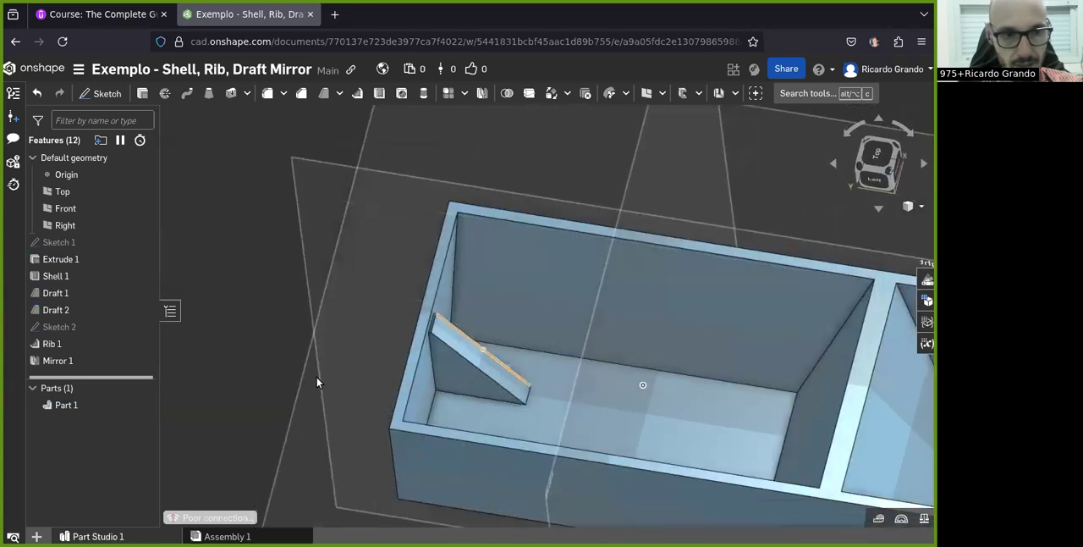
pyautogui.doubleClick(58, 360)
pyautogui.scroll(-3, 634, 288)
pyautogui.moveTo(758, 336); pyautogui.dragTo(669, 285, button='right')
pyautogui.scroll(-5, 669, 285)
pyautogui.scroll(5, 878, 354)
pyautogui.moveTo(667, 366)
pyautogui.mouseDown(button='right')
pyautogui.moveTo(657, 302)
pyautogui.moveTo(659, 362)
pyautogui.mouseUp(button='right')
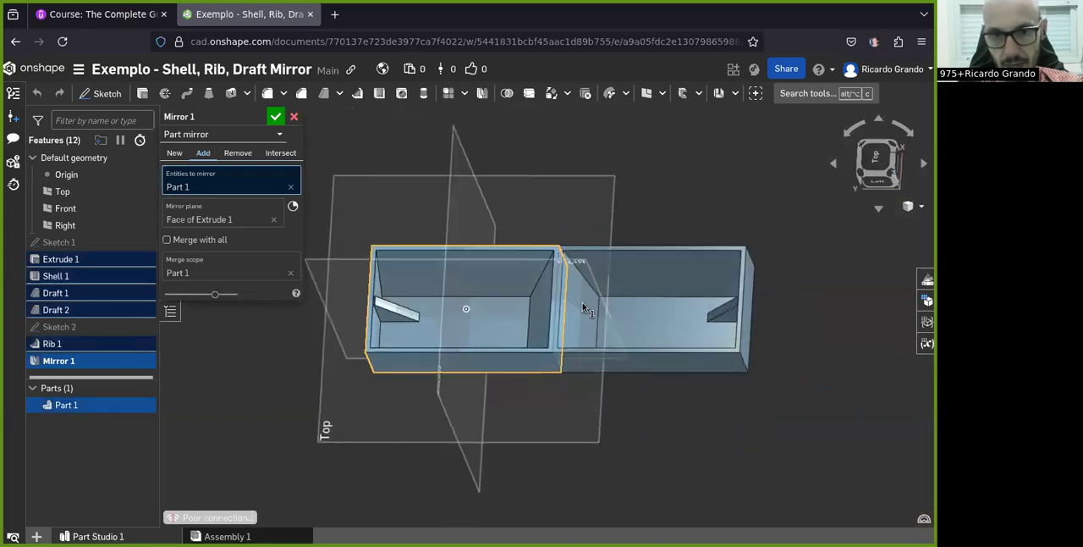
pyautogui.scroll(3, 518, 292)
pyautogui.click(294, 116)
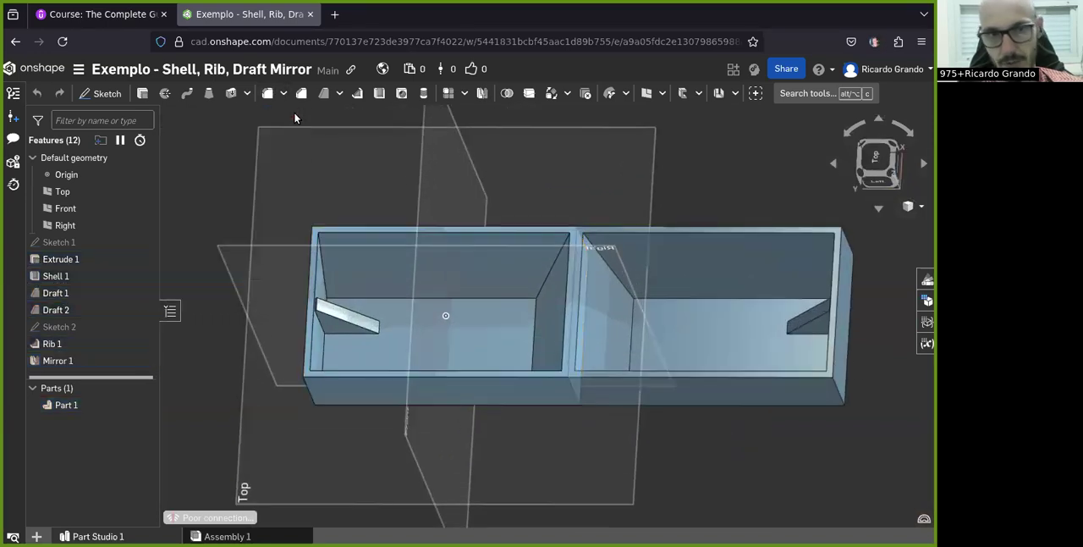
pyautogui.scroll(-3, 677, 338)
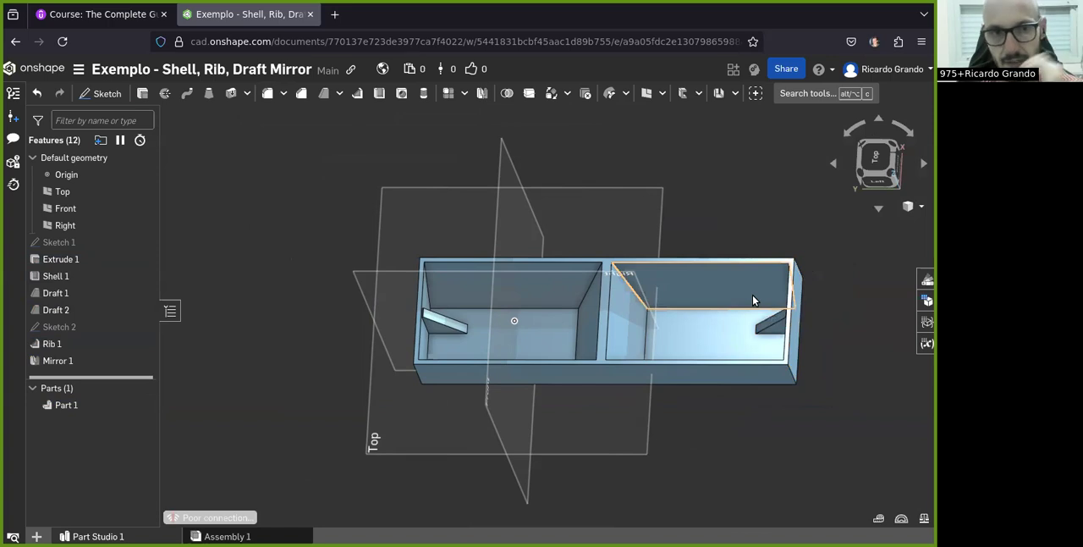
pyautogui.scroll(2, 650, 349)
pyautogui.scroll(-3, 550, 327)
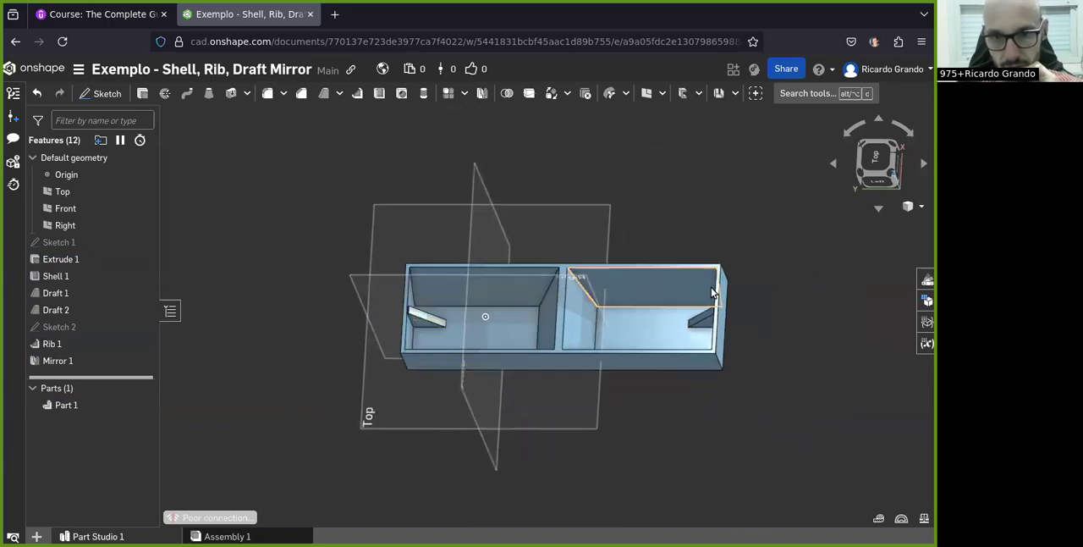
pyautogui.scroll(2, 720, 264)
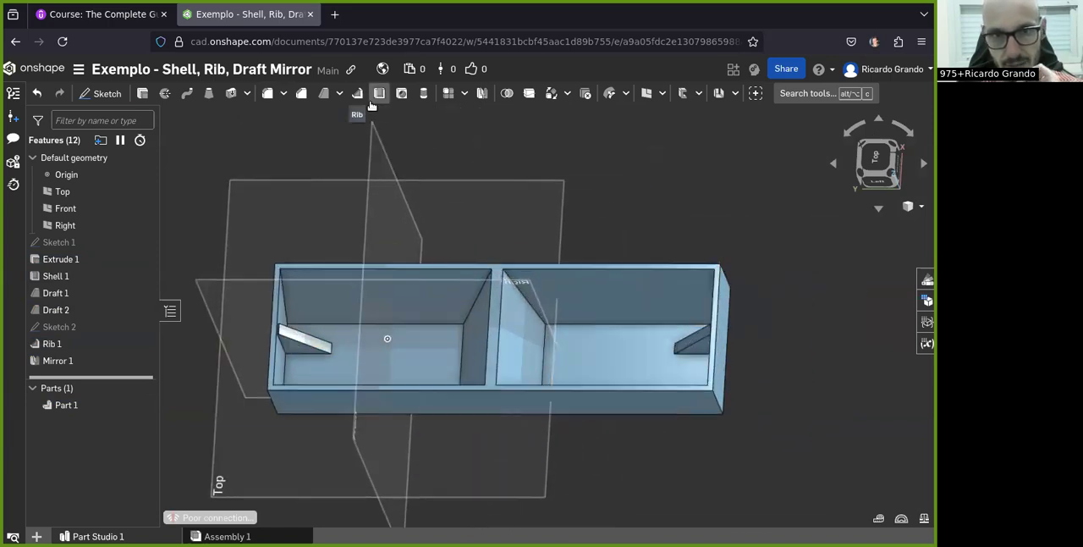